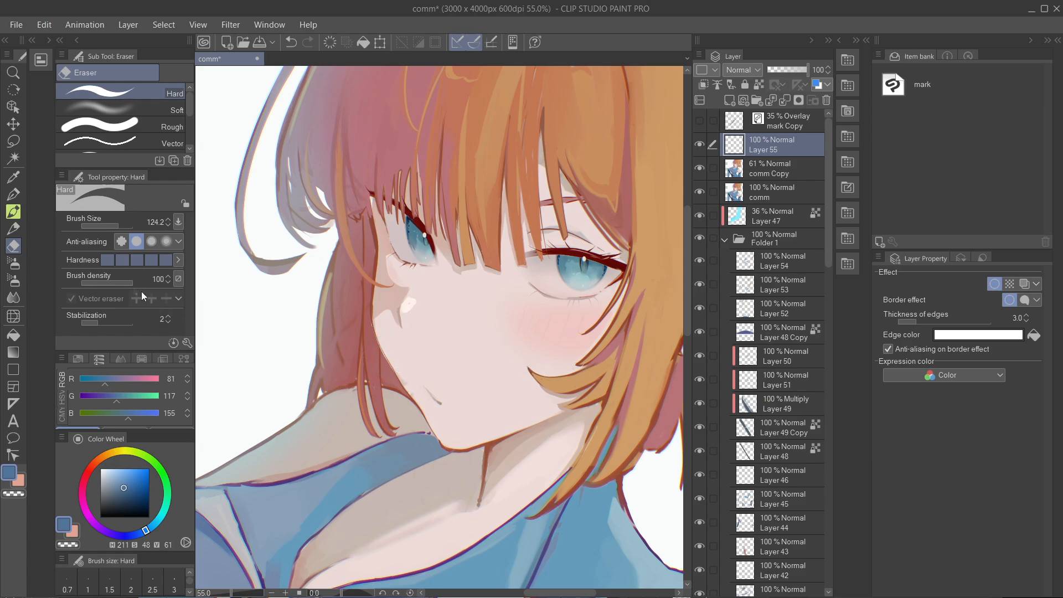
- Draw bright pink whisker marks (RGB 241, 82, 200) with a white border on both cheeks using the G-pen at size 55.3
click(13, 194)
scroll(515, 304, up, 1)
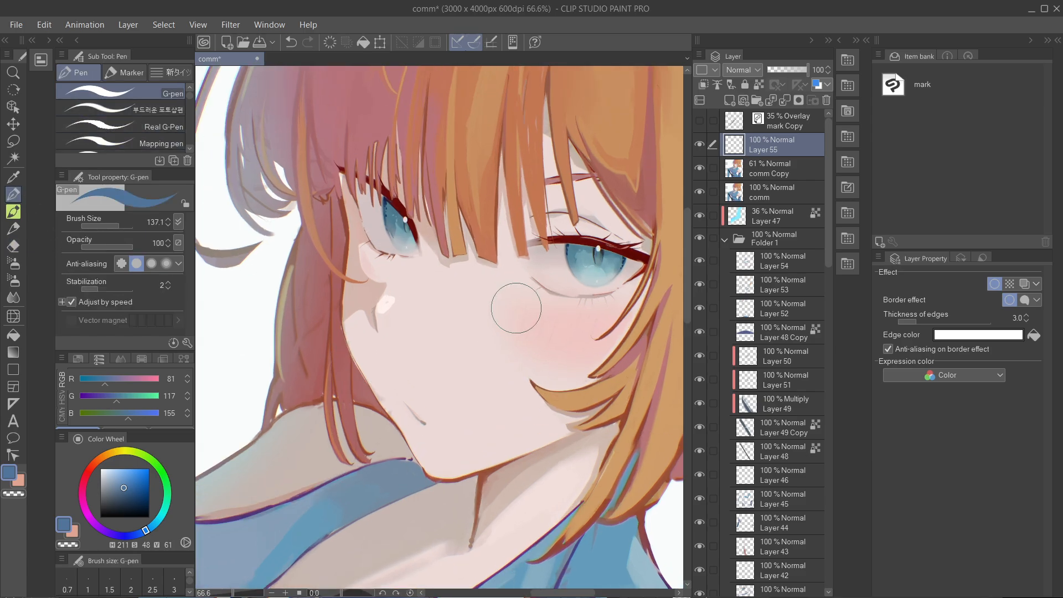
key(ctrl+z)
drag(586, 336, 573, 327)
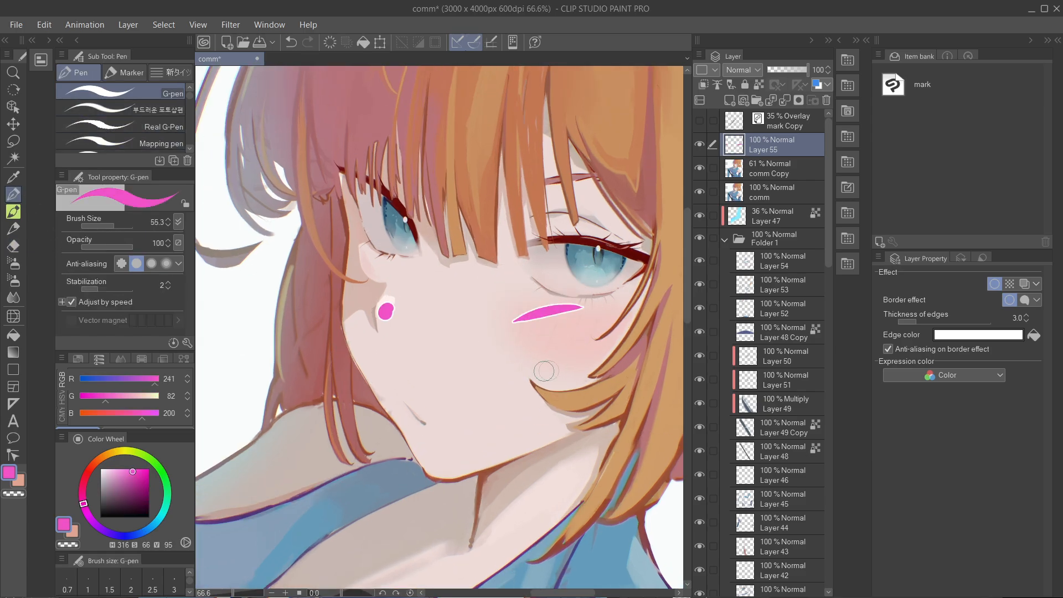
mouse_move(515, 349)
mouse_down()
mouse_move(562, 363)
mouse_move(531, 400)
mouse_up()
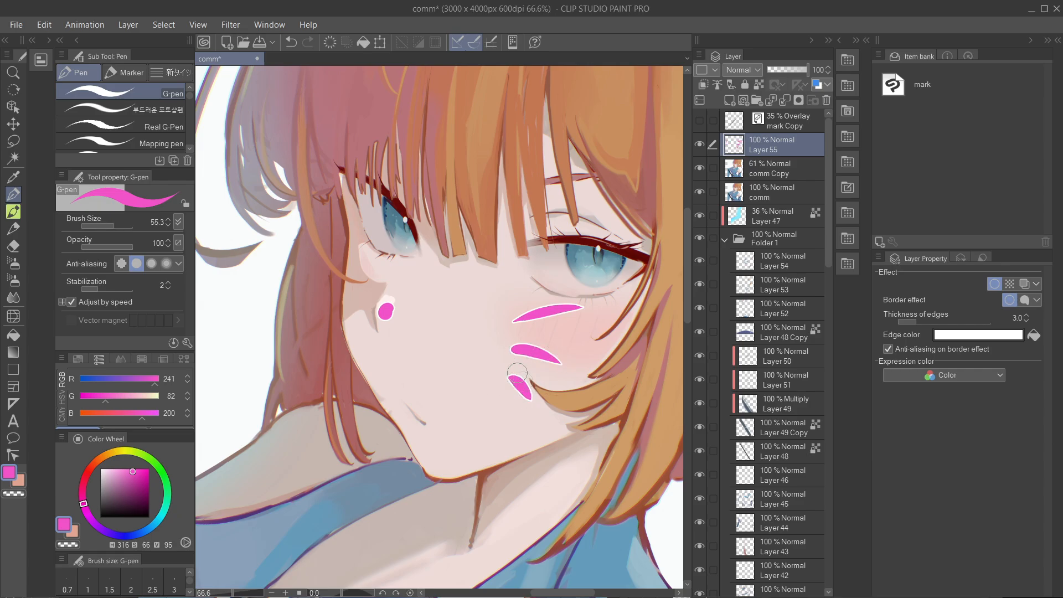
mouse_move(291, 275)
mouse_down()
mouse_move(348, 300)
mouse_move(312, 340)
mouse_move(324, 387)
mouse_up()
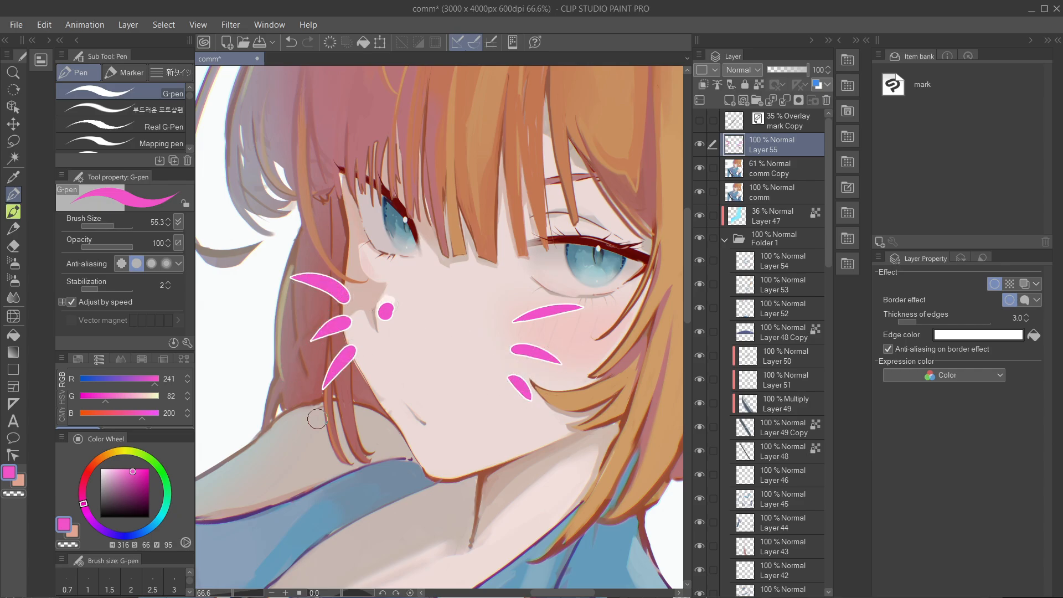
- Draw thin mauve hair strands (RGB 175, 136, 152) with a dark rose border along the loose outer hair and around the face
scroll(435, 294, down, 2)
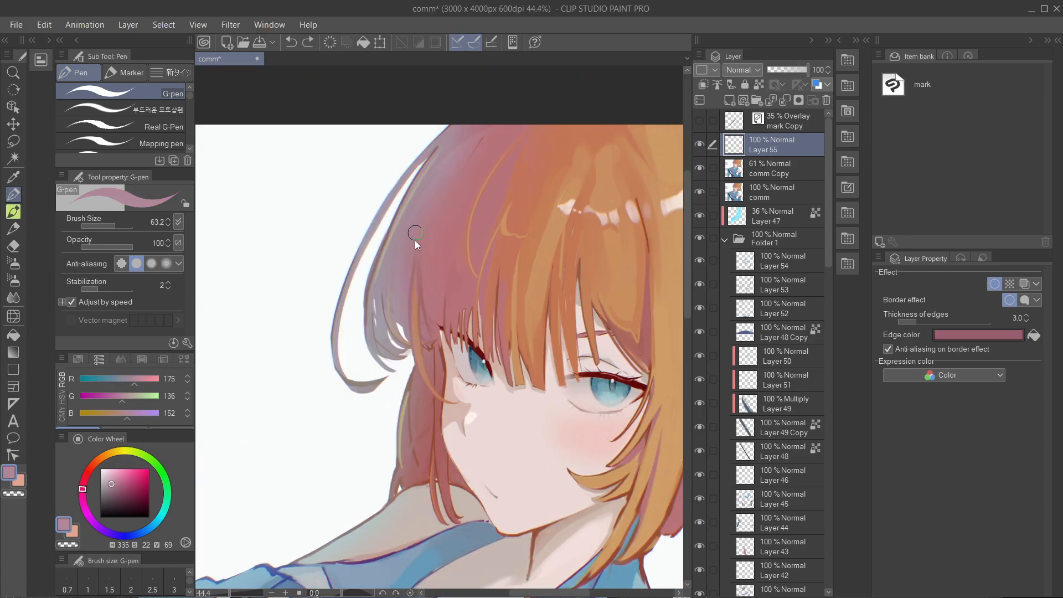
drag(437, 149, 382, 377)
key(ctrl+z)
drag(460, 132, 379, 348)
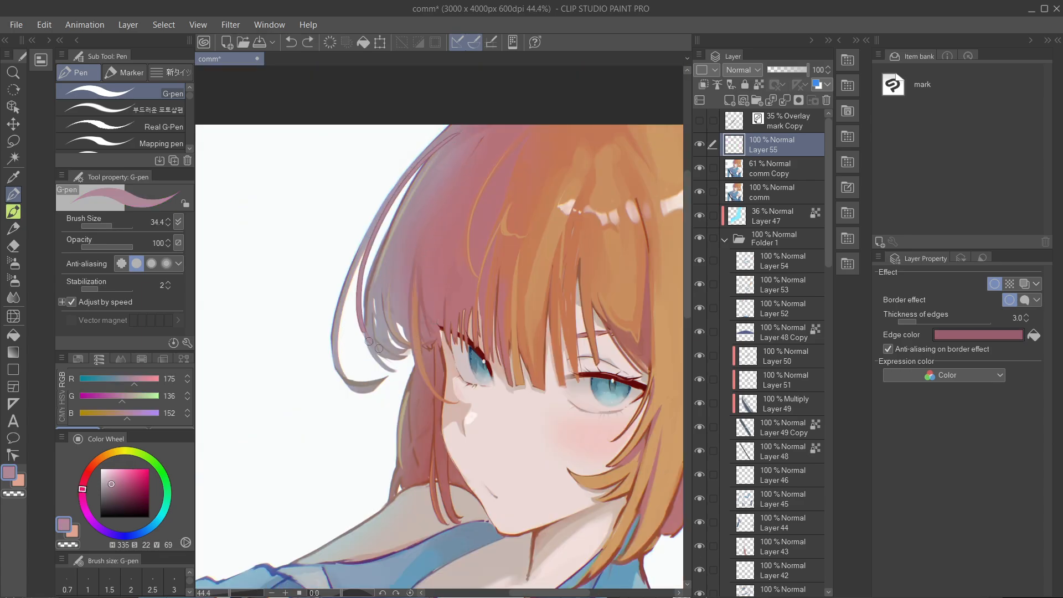
mouse_move(431, 143)
mouse_down()
mouse_move(419, 342)
mouse_move(370, 358)
mouse_up()
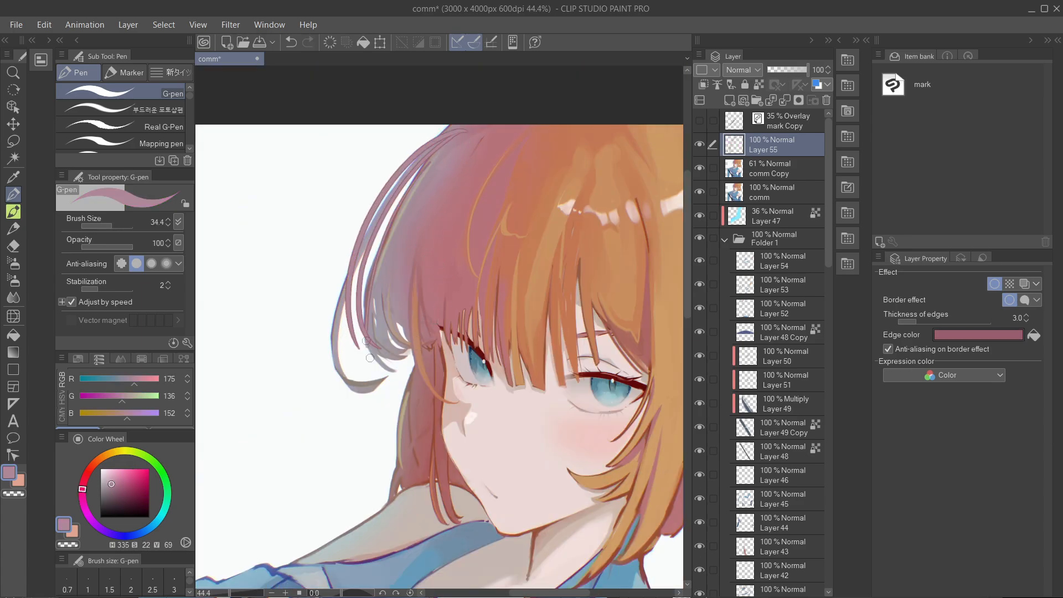
drag(427, 198, 438, 380)
drag(507, 462, 572, 351)
mouse_move(505, 158)
mouse_down()
mouse_move(464, 202)
mouse_move(497, 350)
mouse_up()
scroll(497, 349, down, 5)
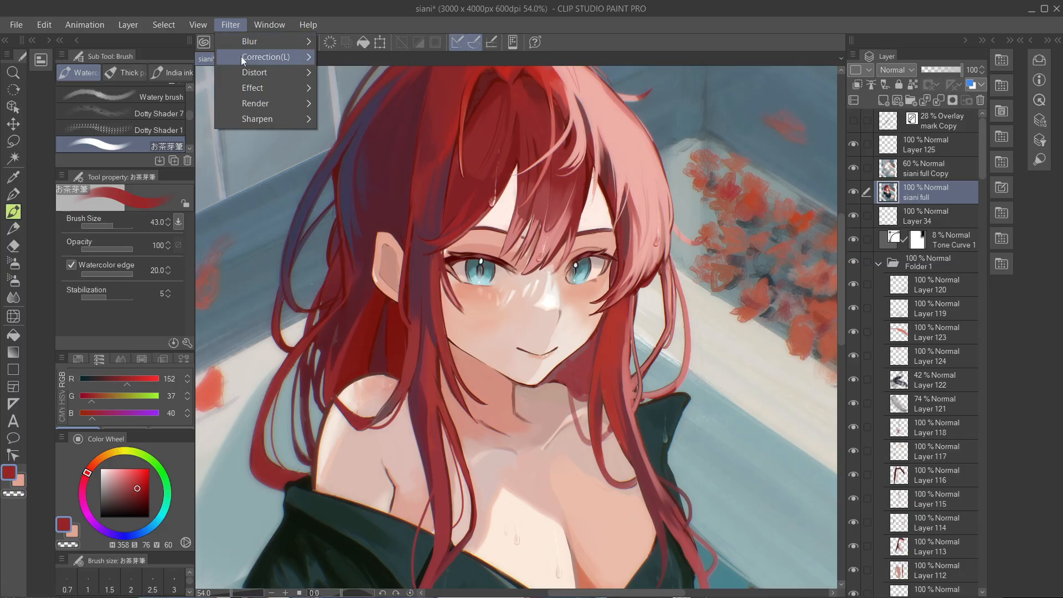
- Preview the Ripple filter on the siani full layer over the entire selection with a rotation of 41.24
mouse_move(248, 74)
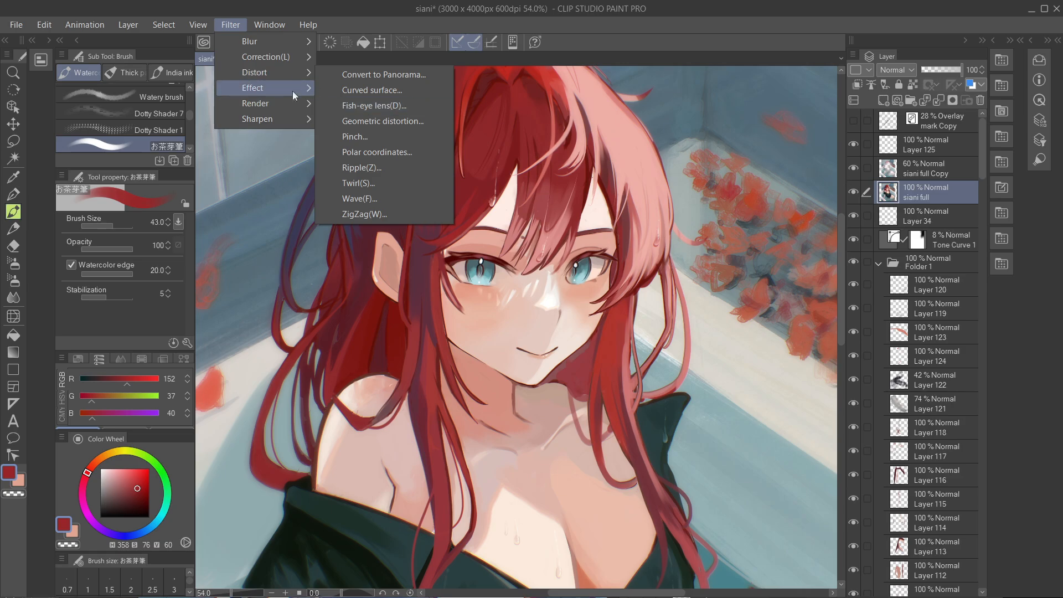
click(382, 167)
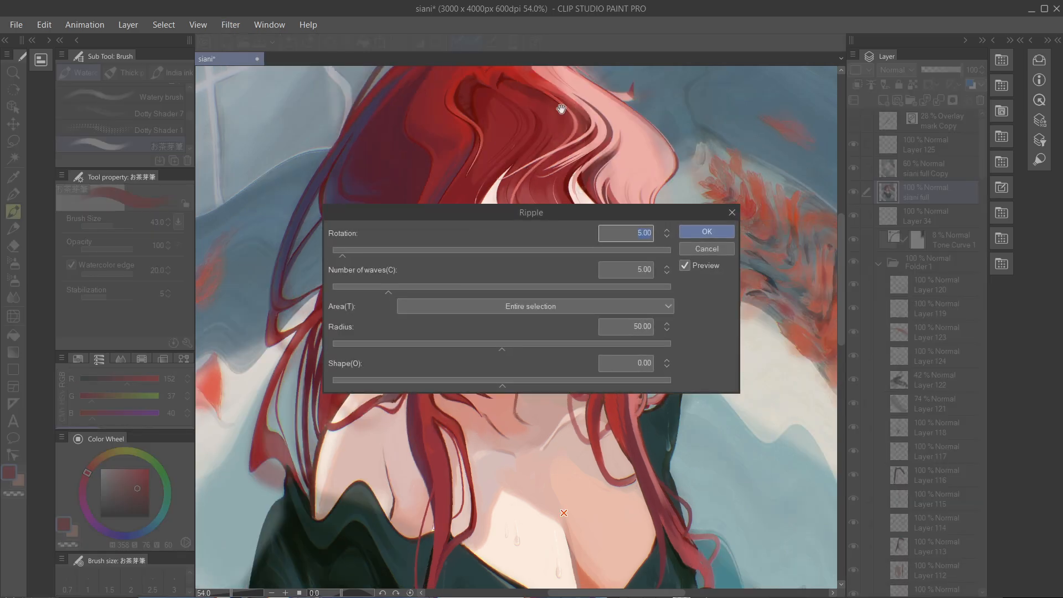
drag(554, 207, 338, 89)
drag(64, 124, 128, 121)
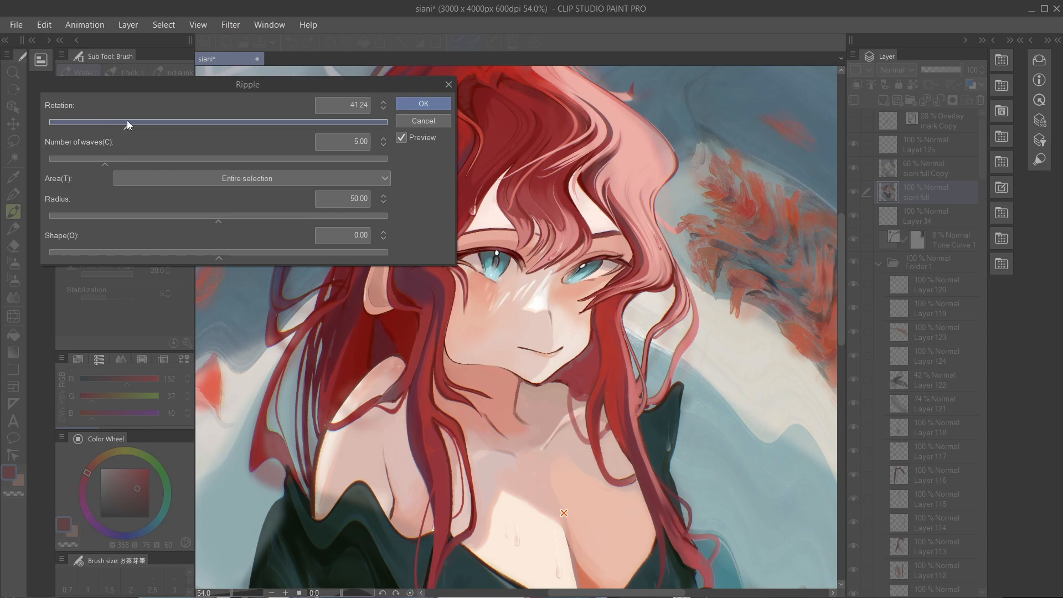
- Apply Ripple to siani full Copy 2 with rotation 12.08, 2.99 waves, a specified area, radius 59.61 and shape -0.23
click(231, 25)
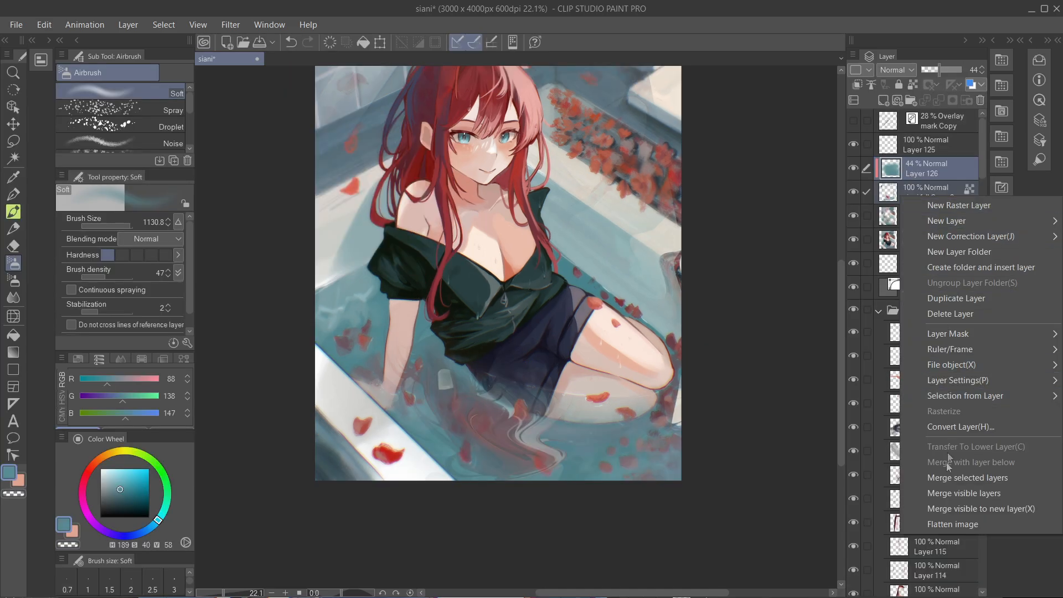
click(947, 477)
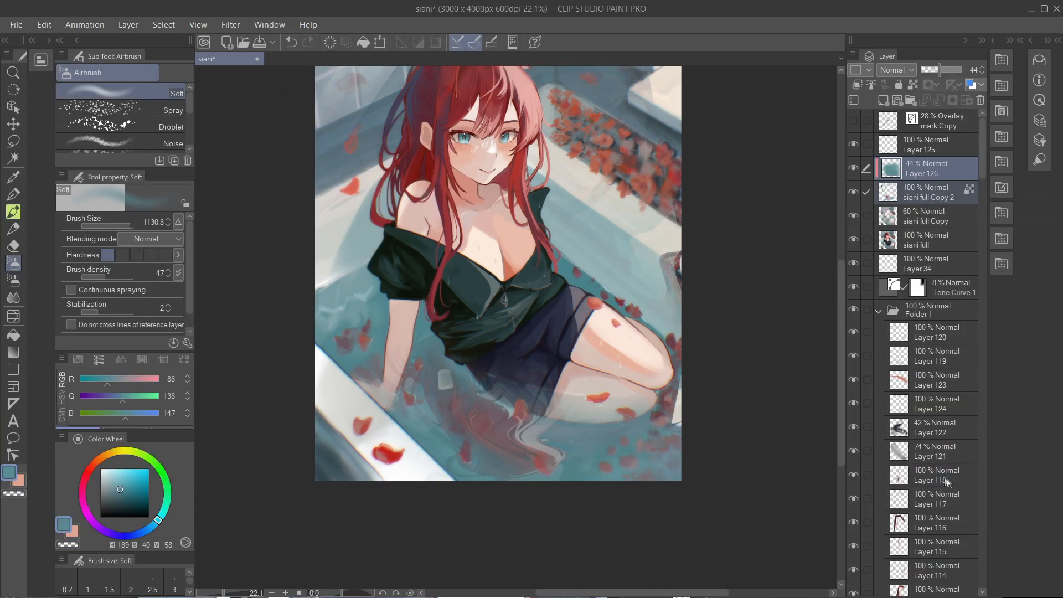
- Erase excess ripple from Layer 126 using the Soft airbrush with transparent colour, and toggle the layer's visibility to compare
click(14, 493)
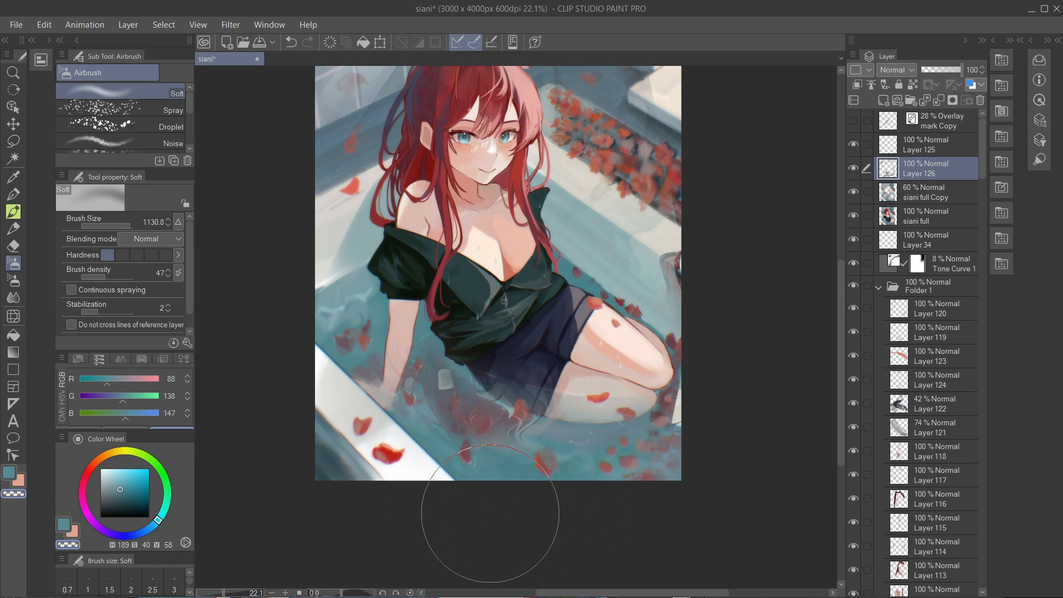
scroll(545, 487, up, 2)
drag(651, 127, 669, 168)
scroll(624, 403, down, 1)
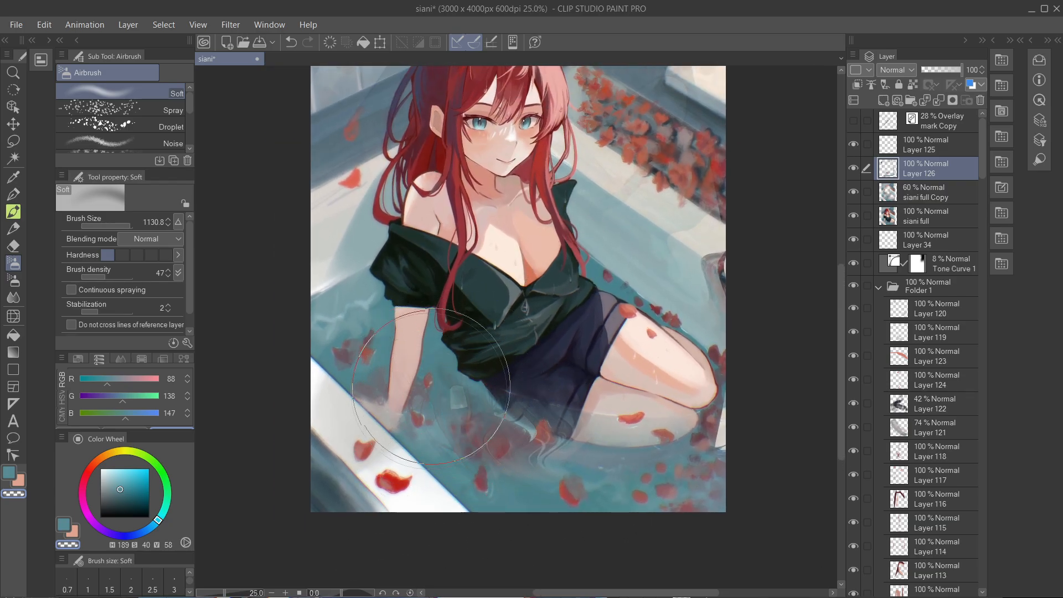
scroll(624, 255, down, 1)
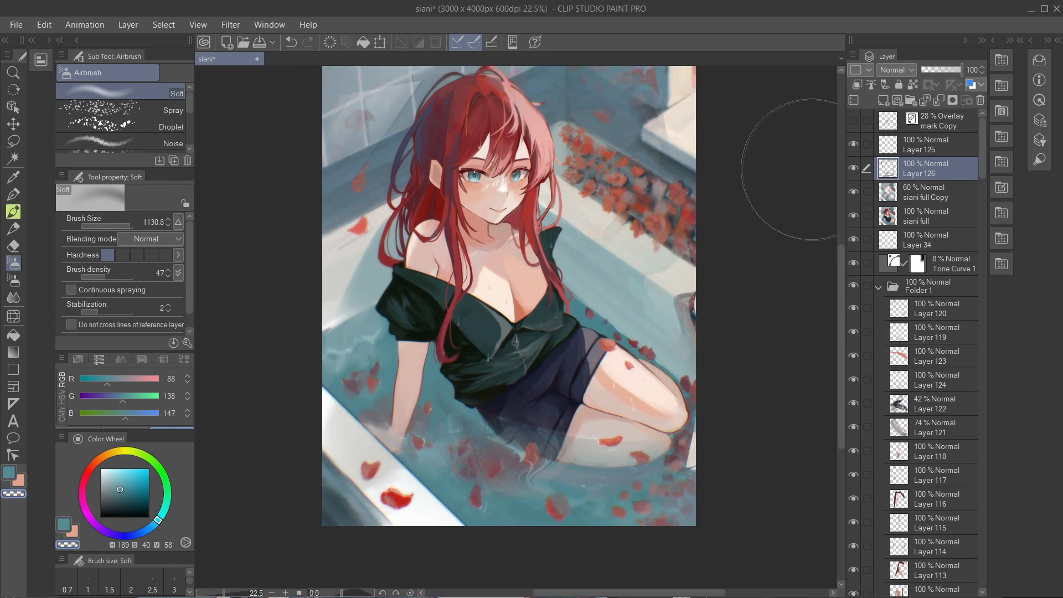
click(852, 168)
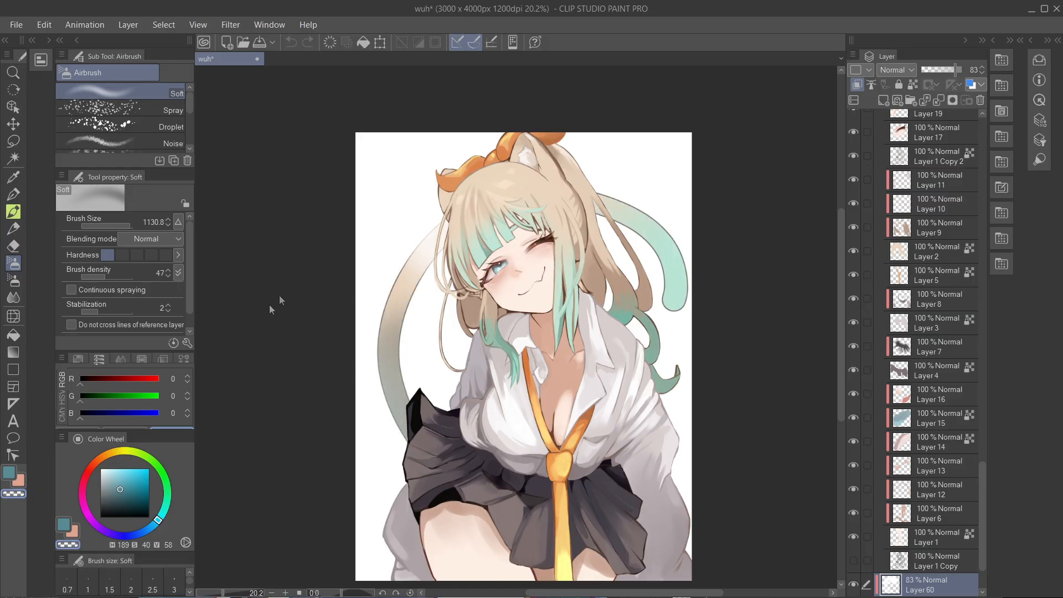
- Select Layer 60 near the base of the layer stack and toggle its visibility to compare the fading of the background hair
drag(624, 592, 524, 592)
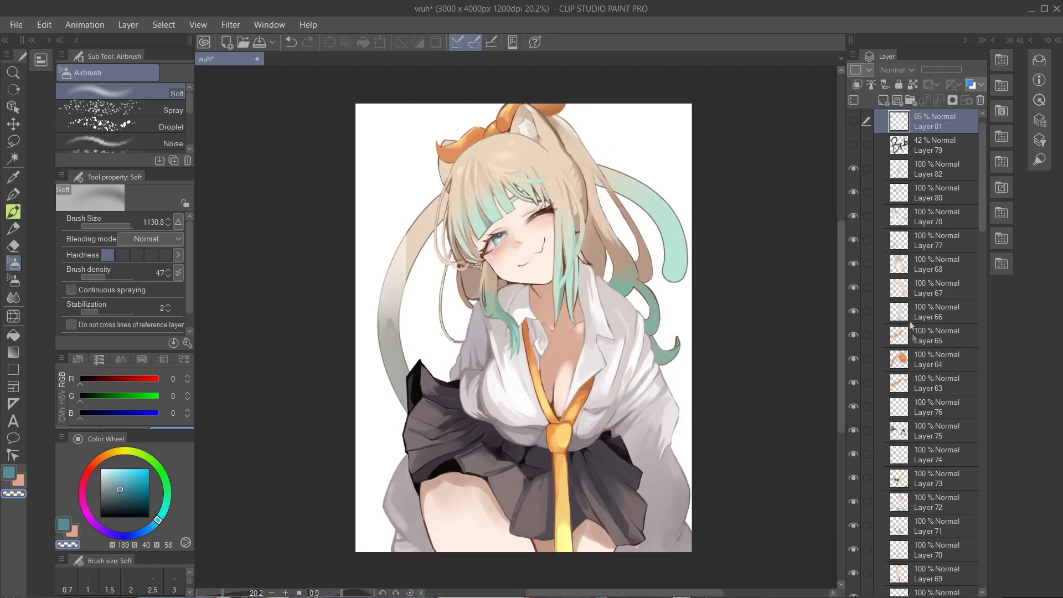
drag(985, 216, 919, 525)
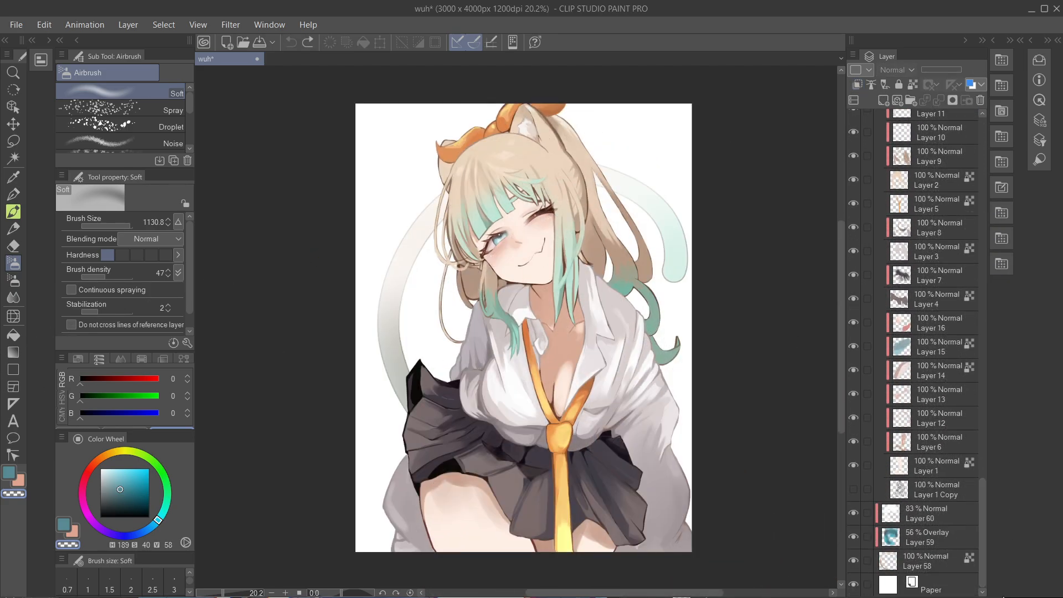
click(911, 522)
click(855, 513)
click(855, 513)
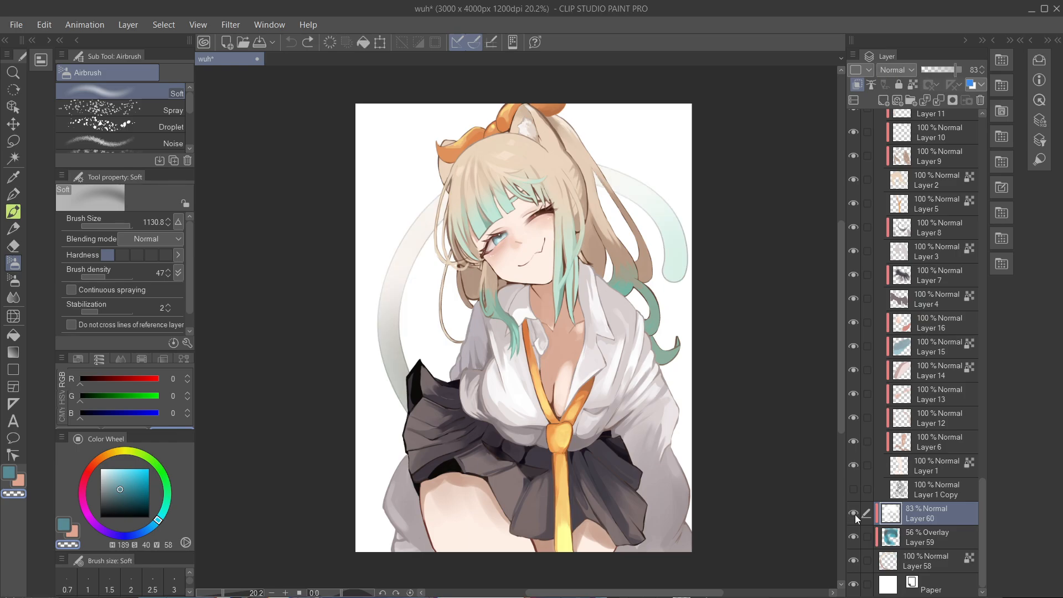
click(854, 514)
click(855, 514)
- Try airbrushing bright cyan (RGB 0, 216, 255) over the background hair tail on Layer 60 and close the wuh document
click(149, 469)
key(alt+Delete)
scroll(550, 227, up, 3)
key(ctrl+z)
scroll(574, 227, down, 2)
drag(686, 207, 677, 202)
click(257, 58)
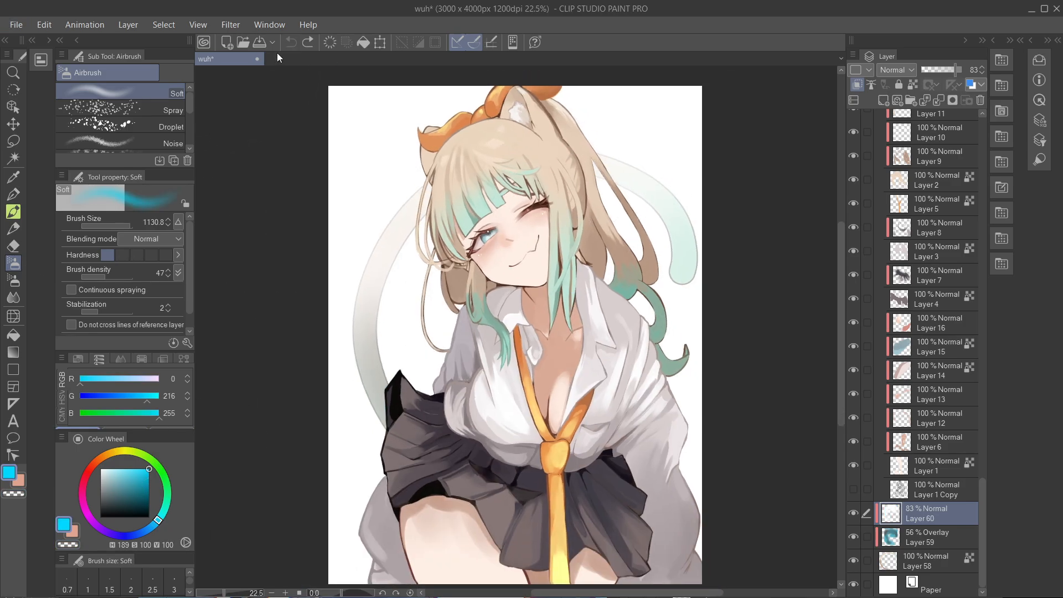
click(534, 231)
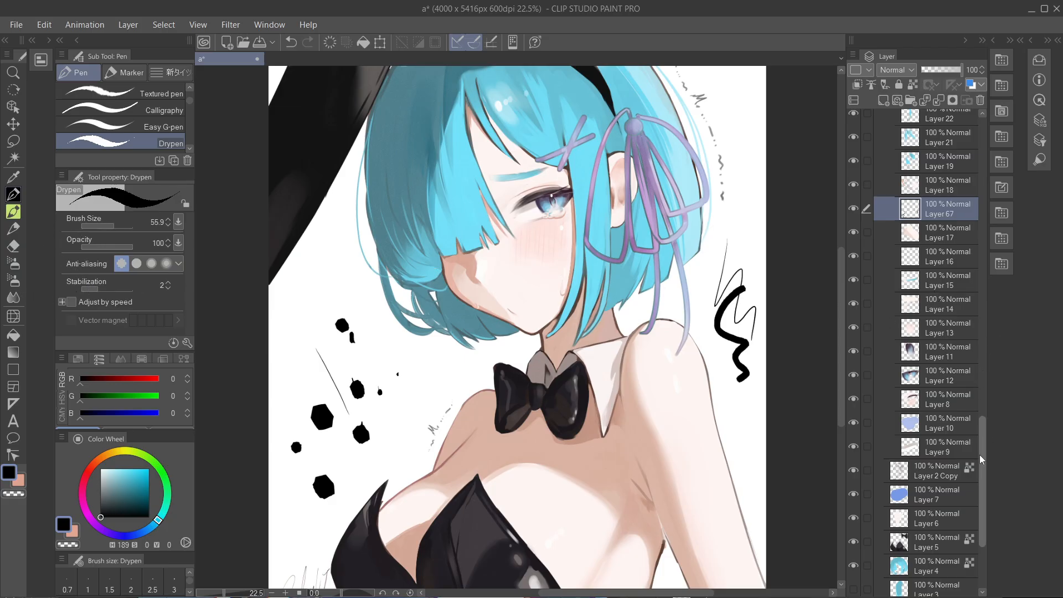
- Try the Hard eraser on the black scribble beside the shoulder, selecting the layers from Layer 64 down to Layer 57 in turn
drag(986, 427, 983, 133)
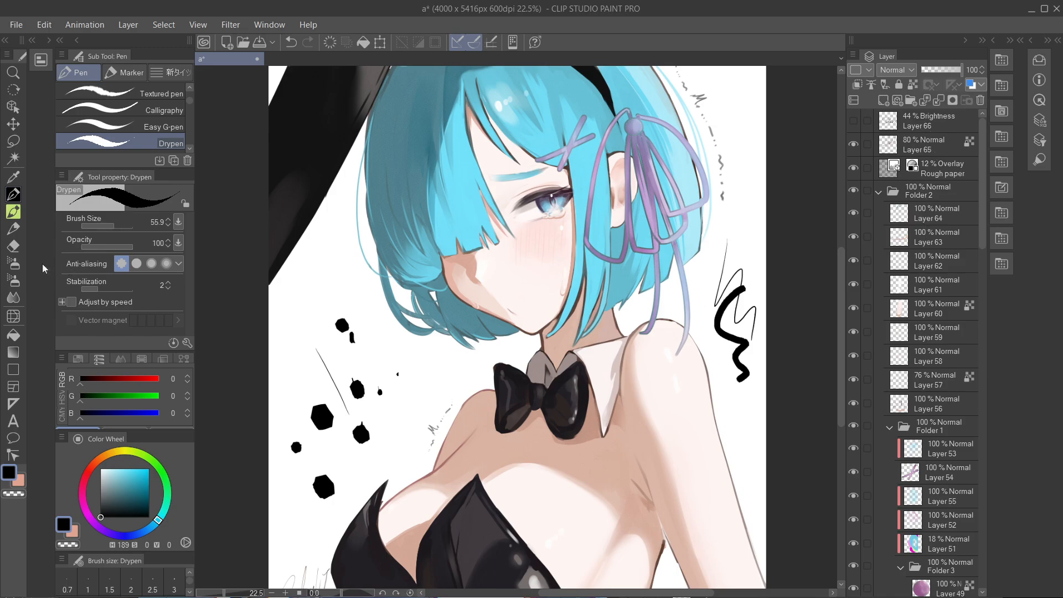
click(14, 246)
scroll(285, 306, down, 1)
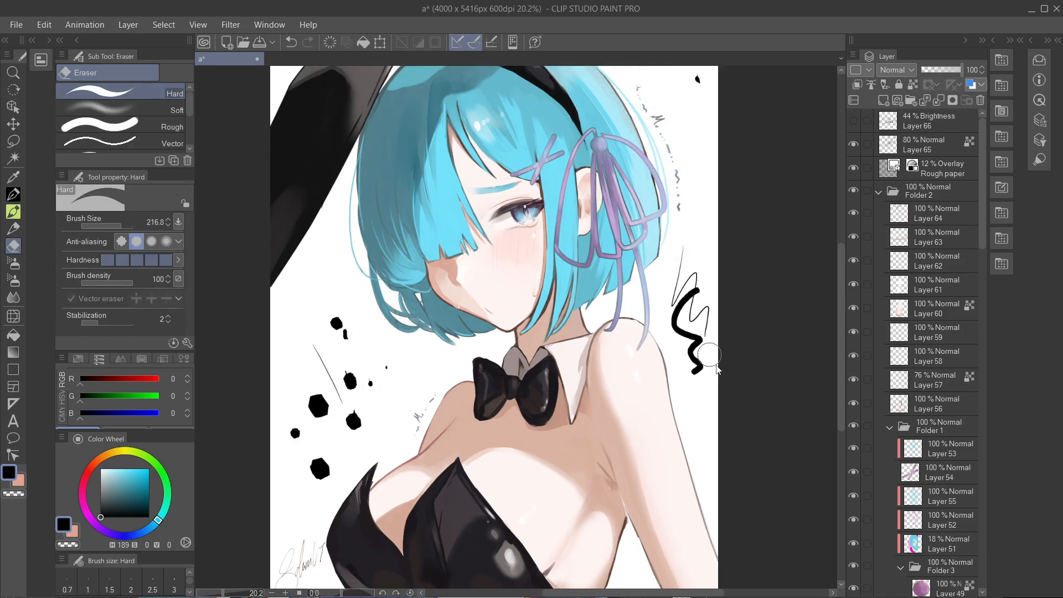
click(931, 217)
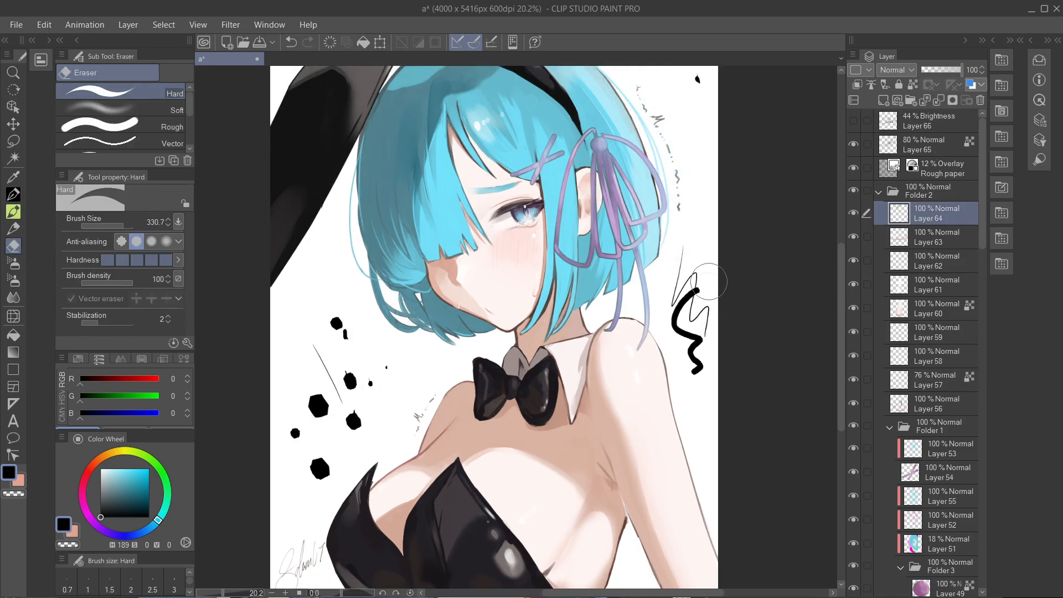
click(931, 240)
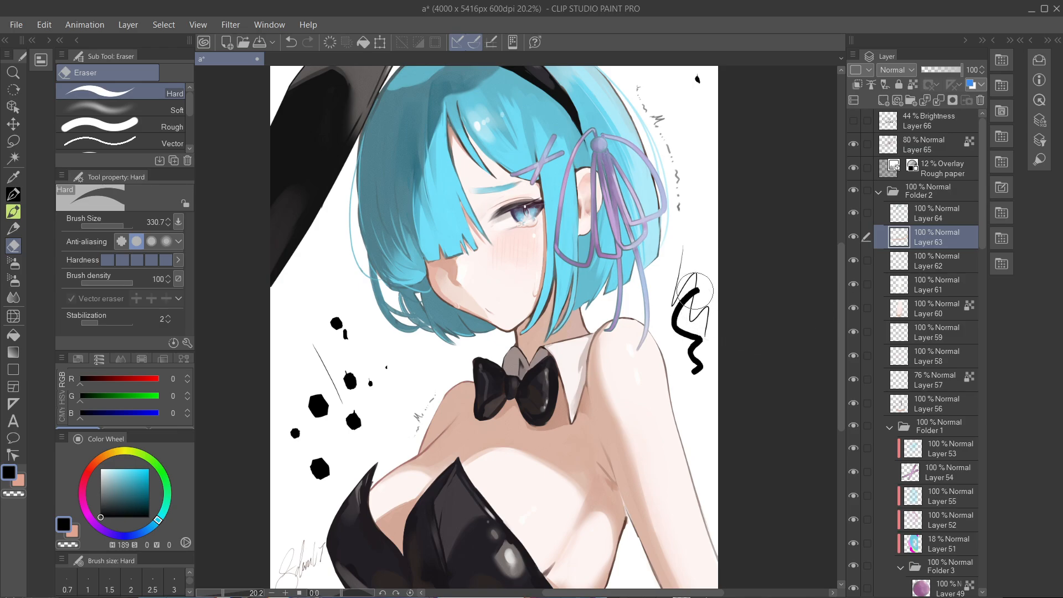
click(934, 268)
click(908, 289)
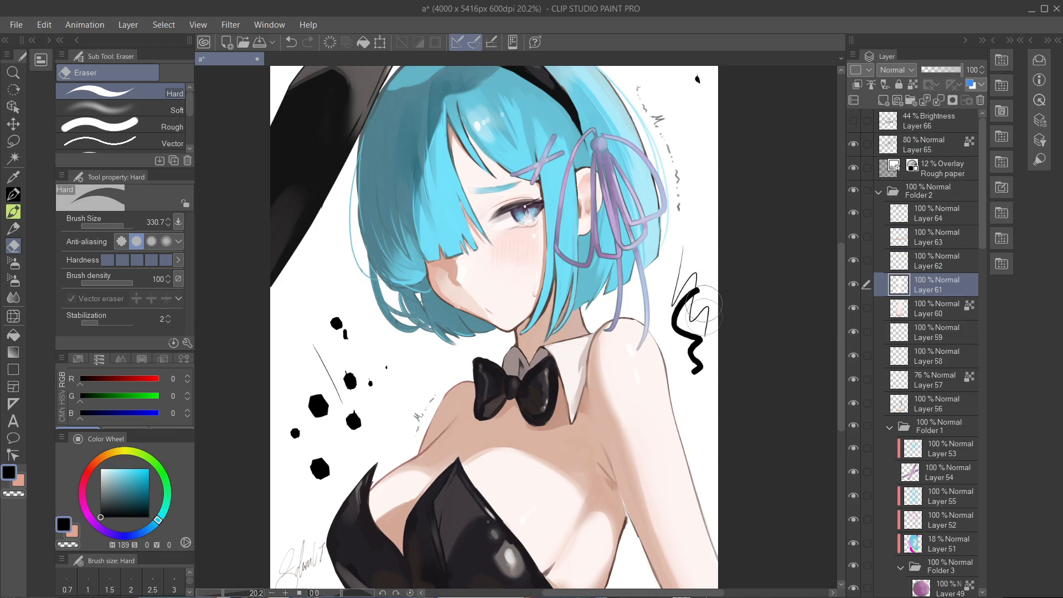
click(928, 337)
click(941, 357)
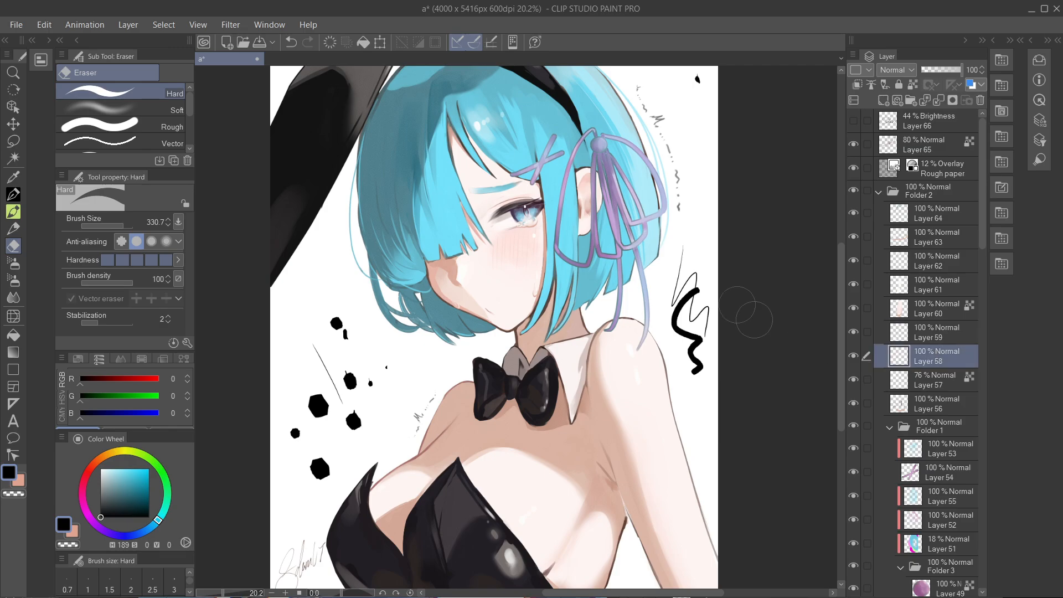
click(934, 373)
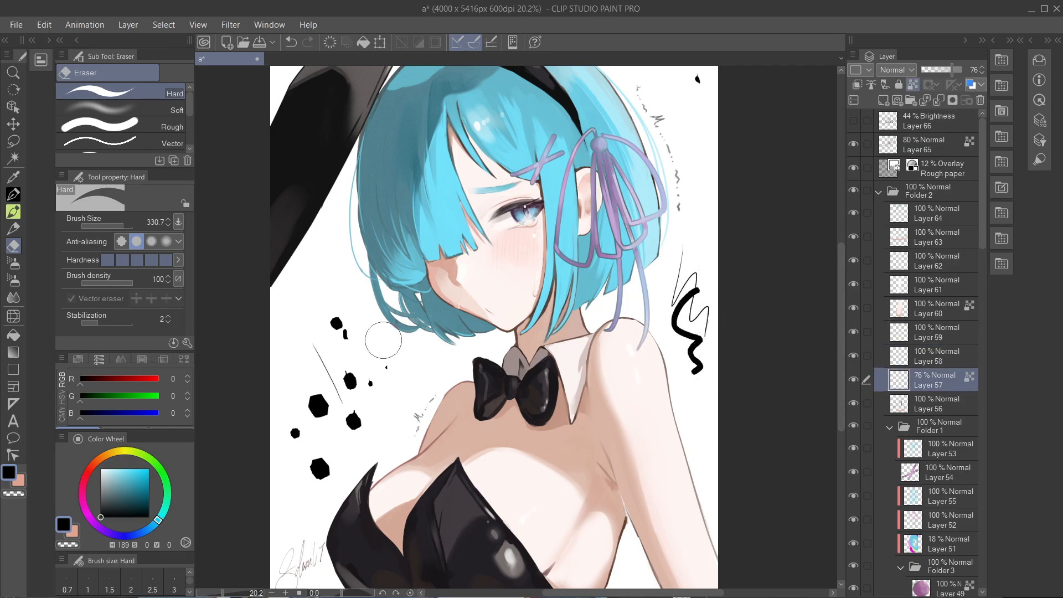
- Switch to the Multiple layers eraser at brush size 296.3 and erase the black scribble beside the shoulder
scroll(127, 119, down, 4)
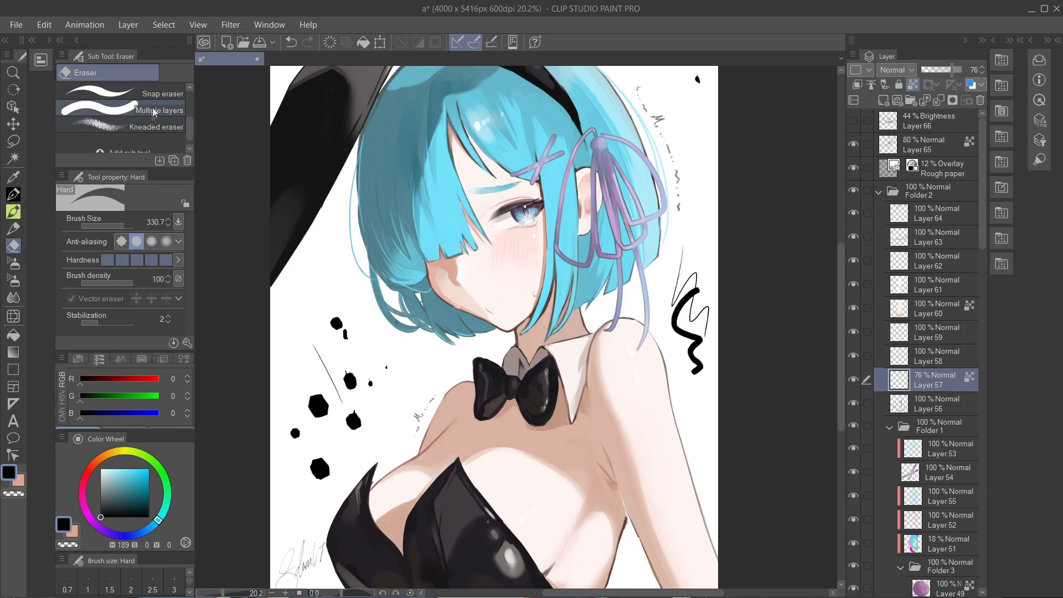
click(156, 111)
scroll(648, 326, up, 1)
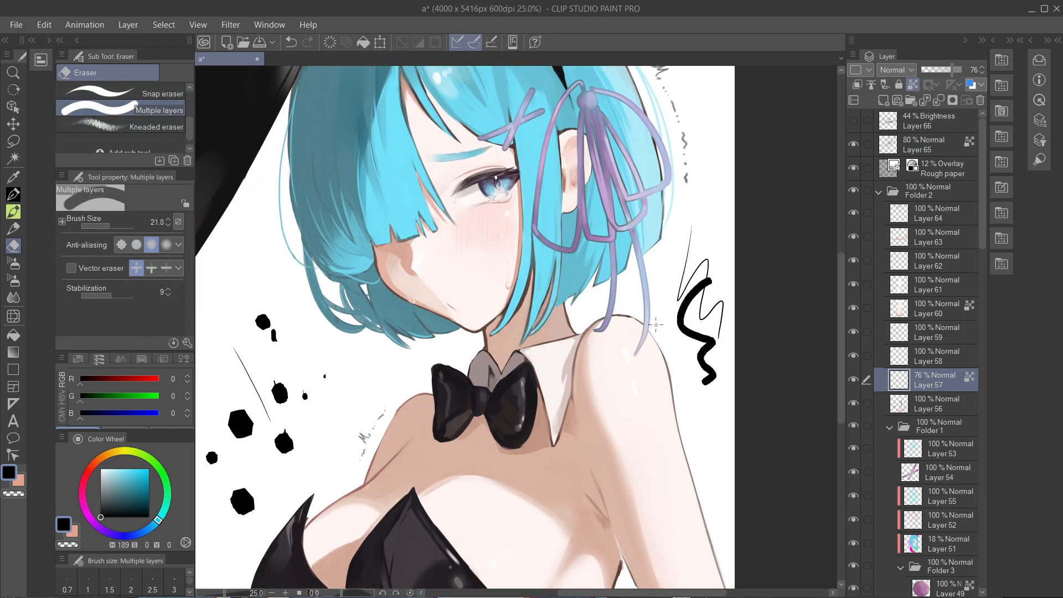
scroll(655, 325, up, 1)
drag(716, 323, 741, 323)
mouse_move(734, 256)
mouse_down()
mouse_move(726, 375)
mouse_move(706, 275)
mouse_move(692, 322)
mouse_move(712, 211)
mouse_move(740, 330)
mouse_move(739, 394)
mouse_up()
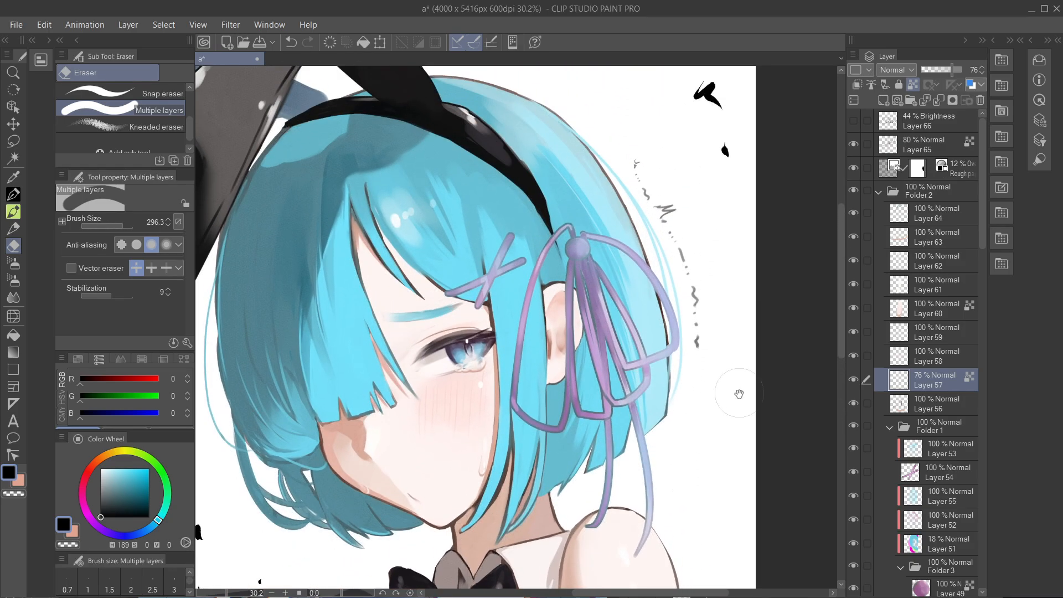
- Erase the black marks beside the top of the head and the splatters beside the chest across all layers
mouse_move(754, 201)
mouse_down()
mouse_move(738, 118)
mouse_move(703, 113)
mouse_move(718, 83)
mouse_up()
drag(278, 474, 611, 203)
mouse_move(524, 225)
mouse_down()
mouse_move(464, 348)
mouse_move(502, 256)
mouse_move(460, 476)
mouse_move(488, 461)
mouse_move(576, 335)
mouse_move(536, 405)
mouse_move(532, 258)
mouse_up()
scroll(548, 352, down, 2)
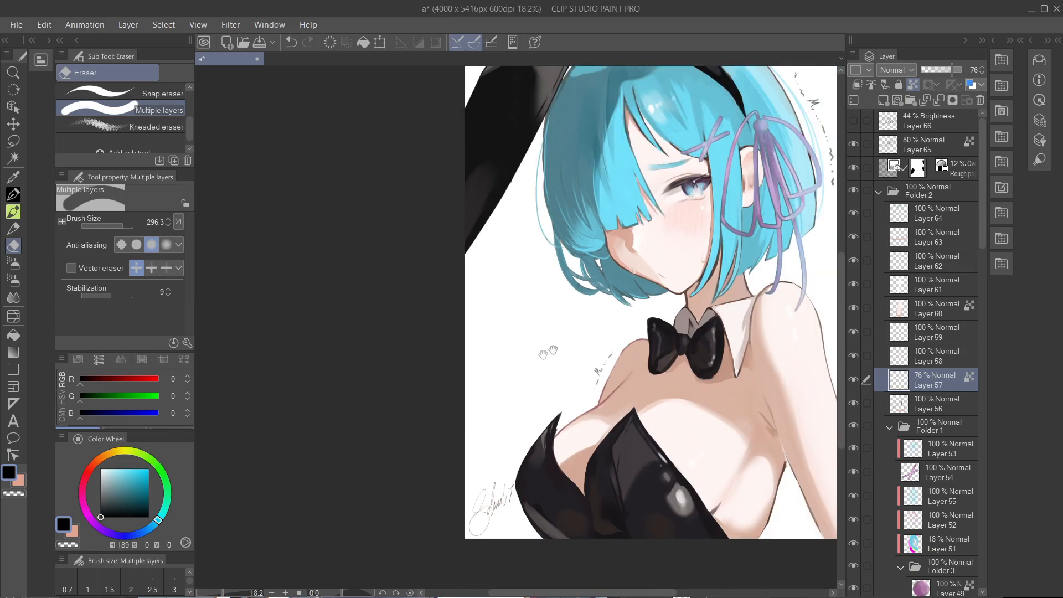
drag(547, 352, 398, 416)
scroll(472, 383, down, 1)
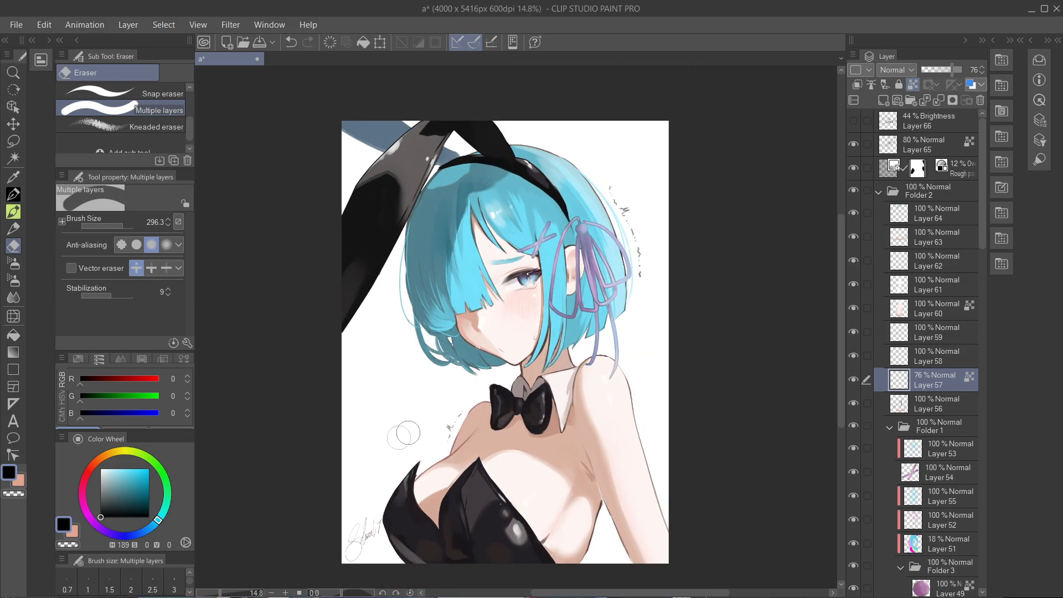
- Undo the erasing of the black splatters beside the chest and close the document a
drag(482, 389, 670, 323)
drag(584, 166, 485, 407)
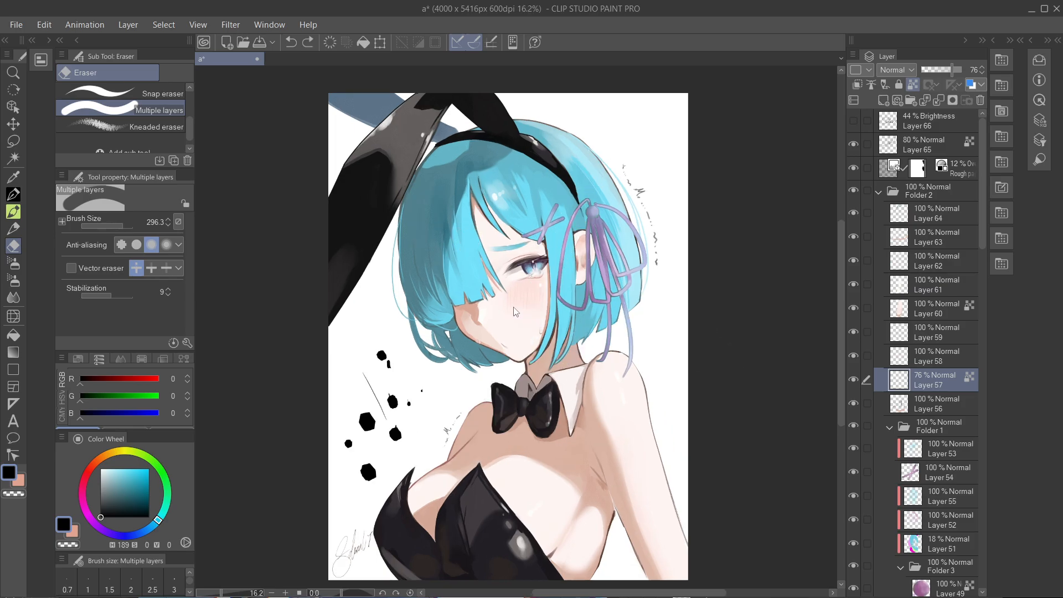
key(ctrl+z)
scroll(513, 311, up, 1)
click(257, 59)
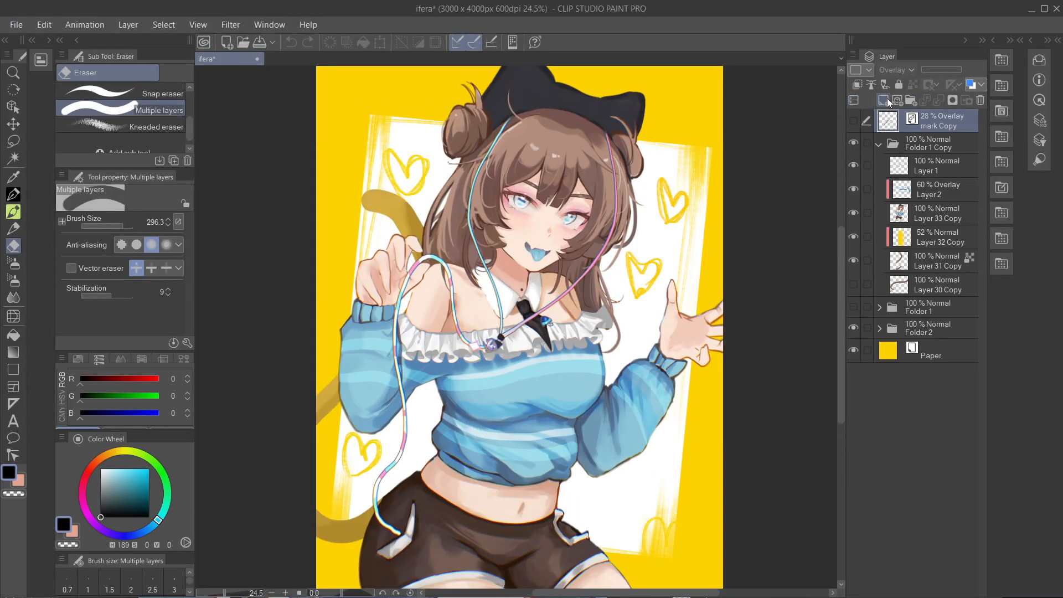
- Add a new raster layer at the top of the layer stack and a Binarization correction layer above it
click(884, 99)
right_click(920, 115)
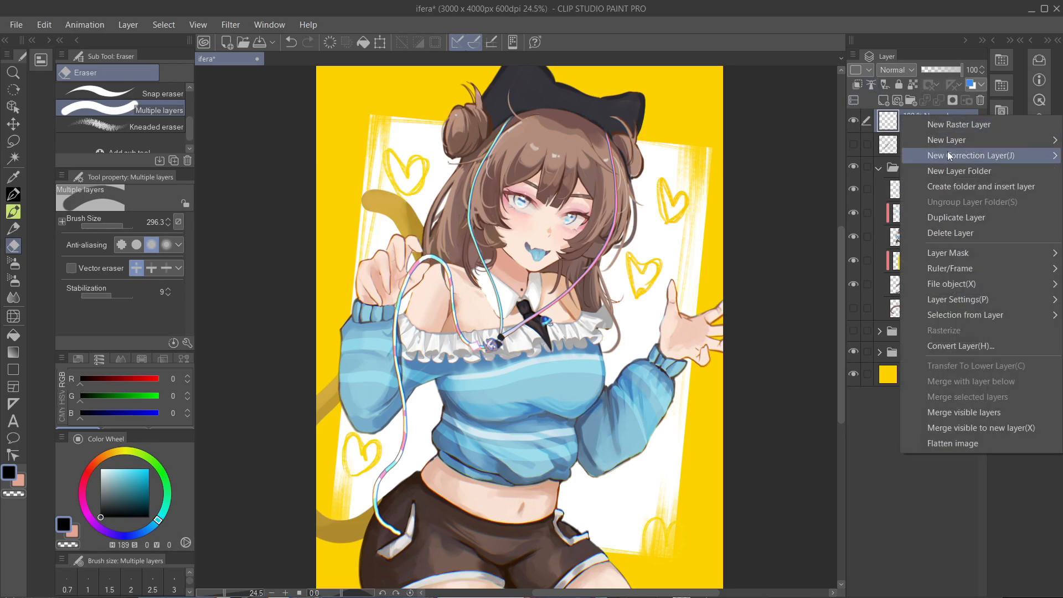
mouse_move(947, 152)
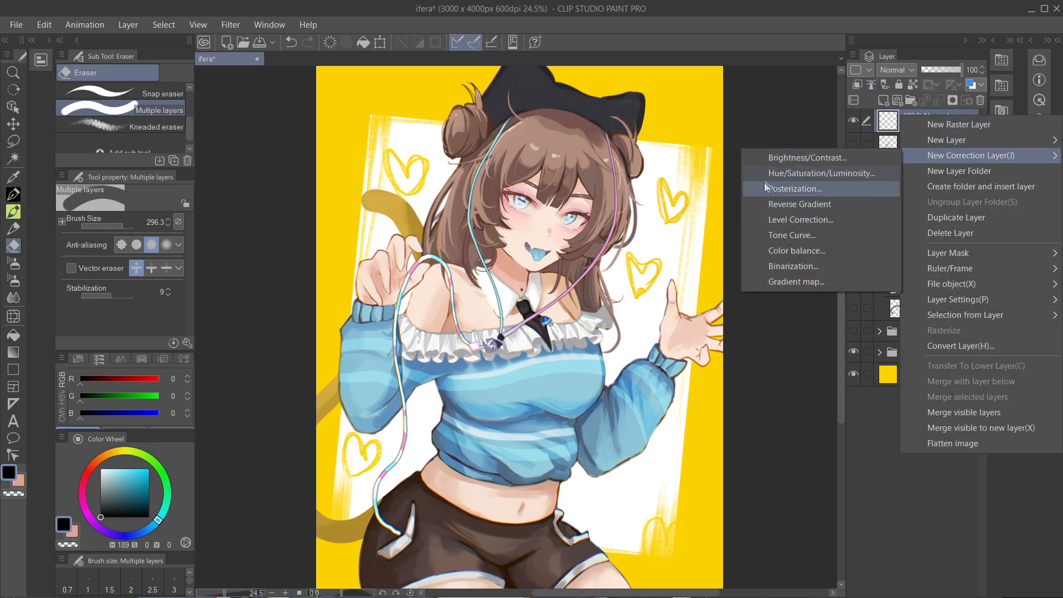
click(793, 268)
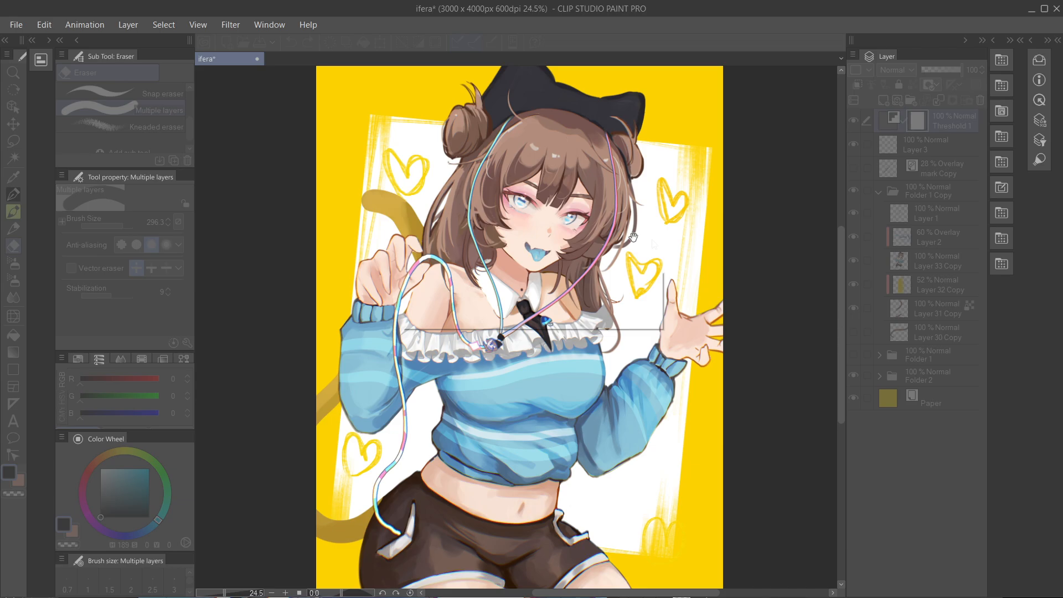
drag(572, 277, 761, 182)
- Set the Binarization threshold to 192 and apply it to the illustration
drag(689, 226, 829, 222)
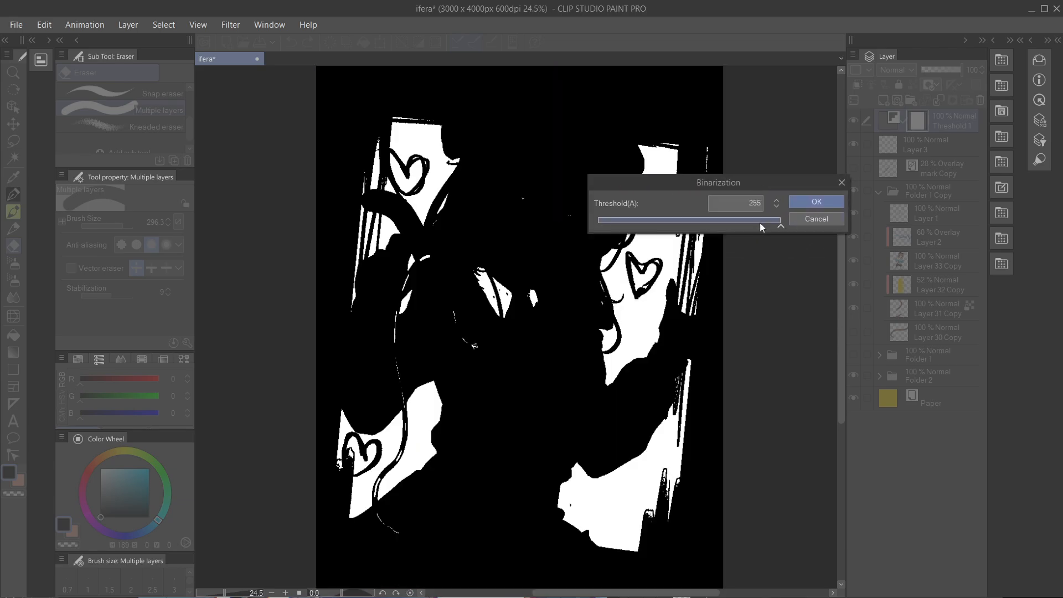
drag(750, 227, 731, 224)
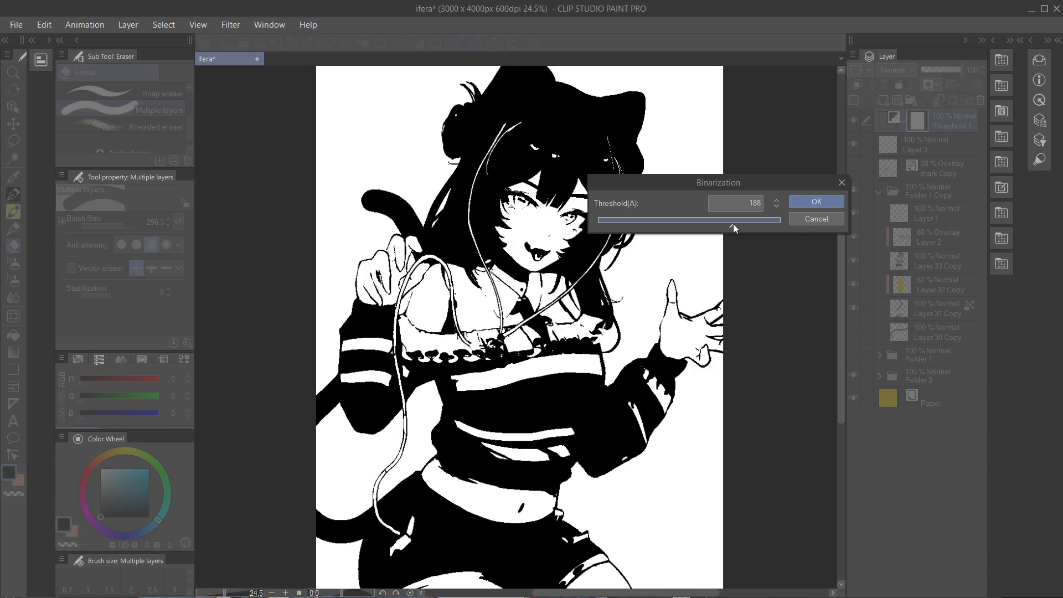
scroll(469, 310, down, 1)
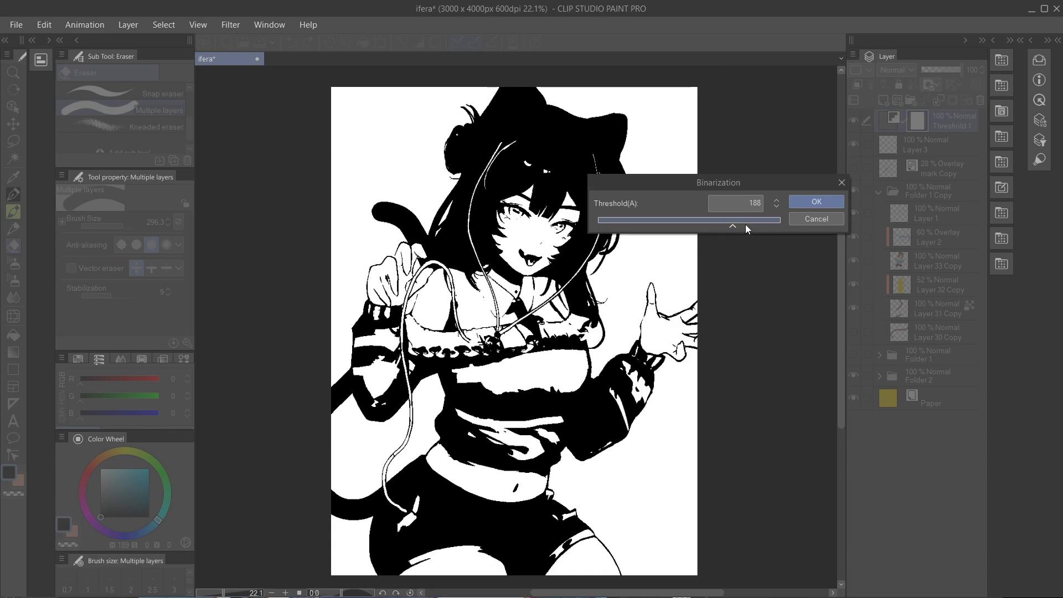
mouse_move(723, 225)
mouse_down()
mouse_move(705, 223)
mouse_move(735, 221)
mouse_up()
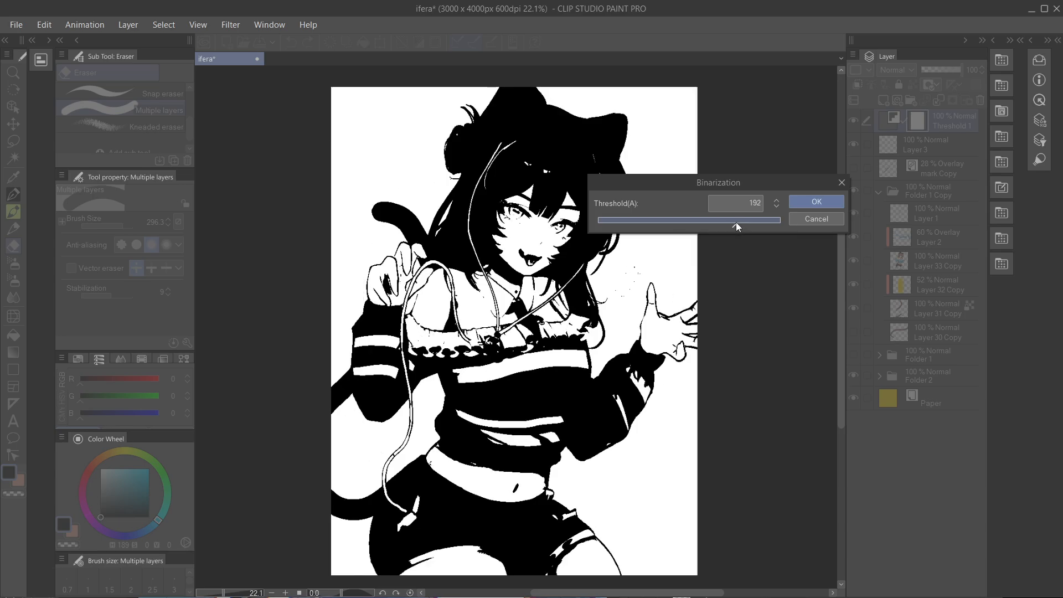
click(815, 202)
- Examine how the binarized black-and-white areas read across the character's figure
scroll(658, 338, up, 3)
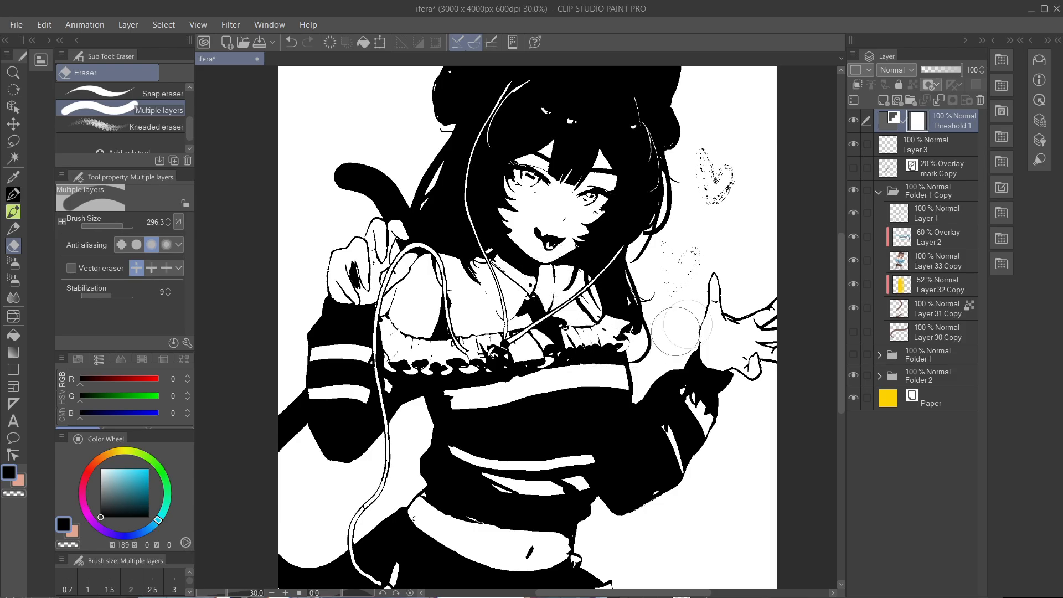
drag(623, 241, 577, 264)
scroll(474, 224, down, 1)
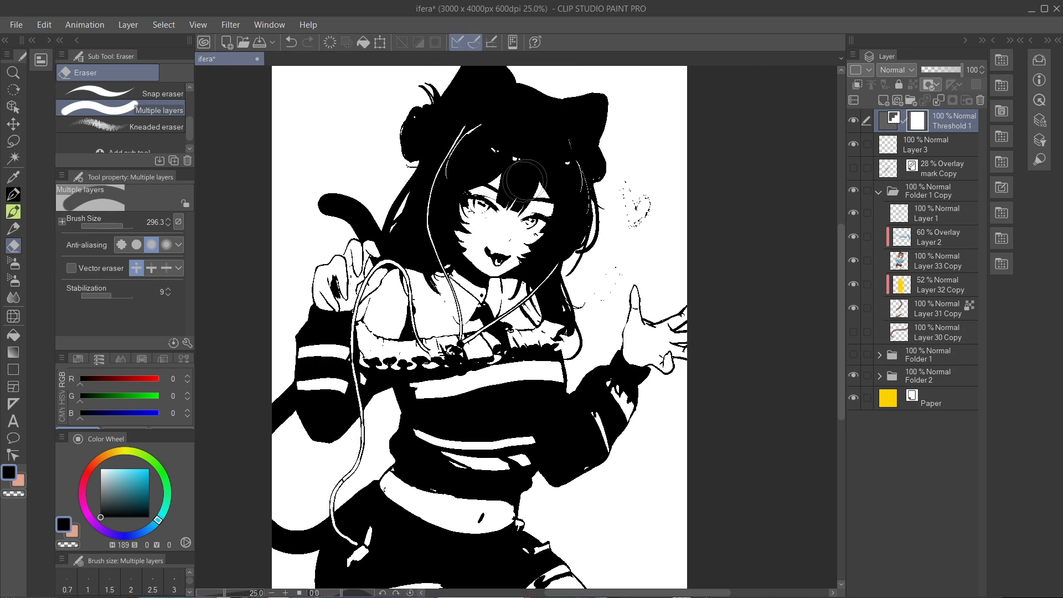
scroll(550, 216, down, 2)
drag(600, 219, 606, 211)
scroll(539, 212, up, 1)
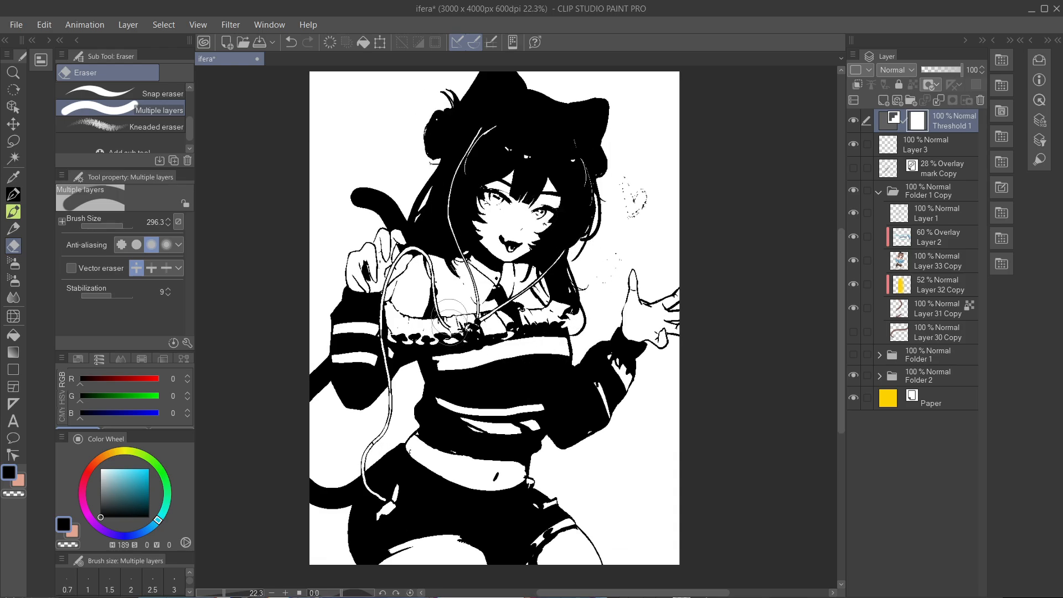
scroll(490, 108, up, 2)
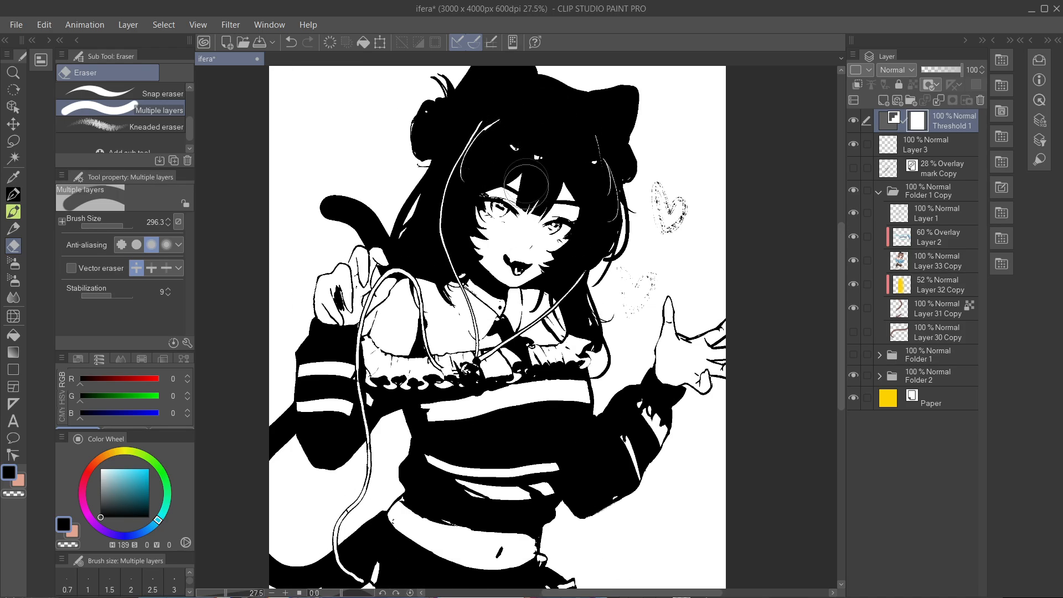
scroll(496, 207, down, 1)
drag(496, 207, 502, 175)
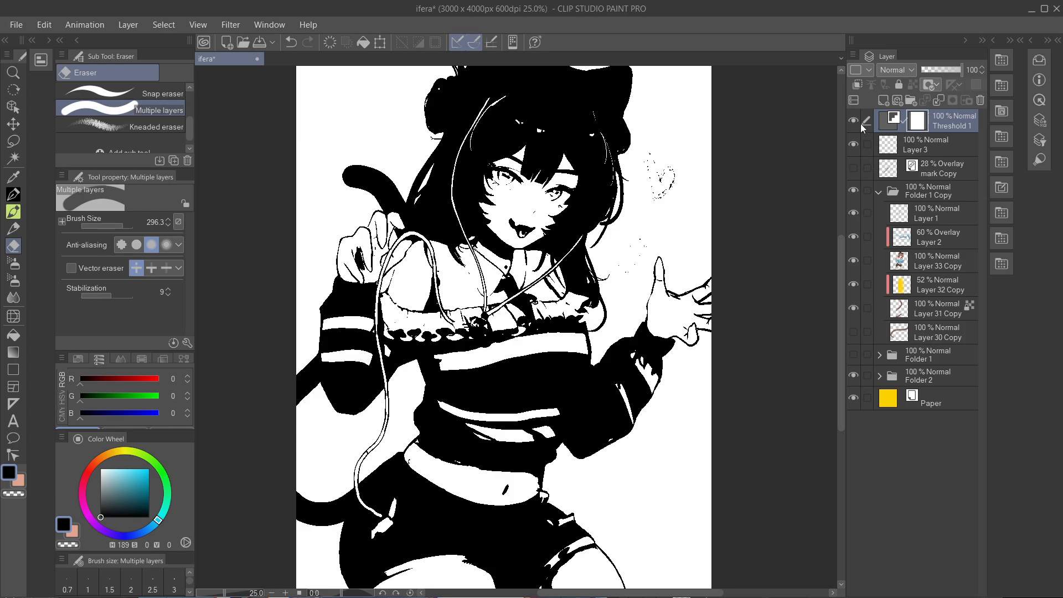
- Delete the Threshold 1 correction layer
click(966, 101)
key(Return)
click(979, 101)
click(531, 233)
- Add a Level Correction layer and brighten the input midtones, keeping the dialog clear of the character
right_click(921, 113)
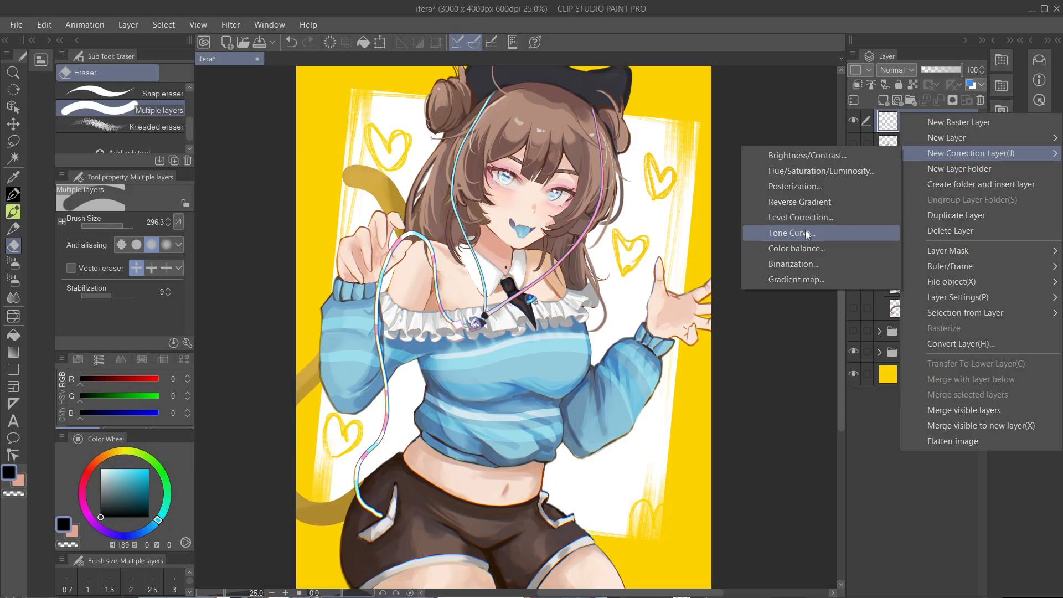
click(804, 217)
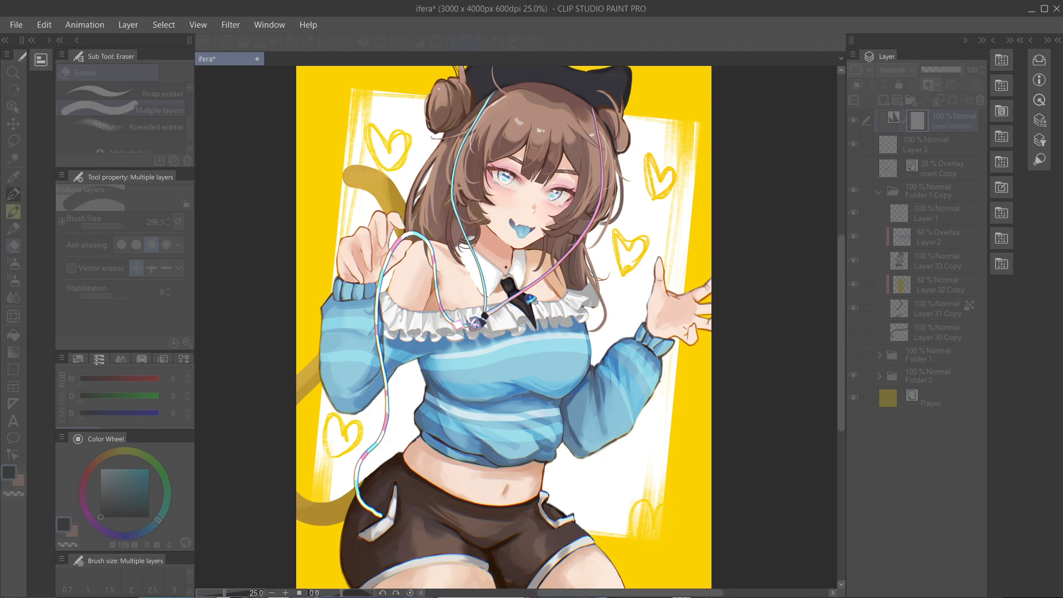
mouse_move(538, 442)
mouse_down()
mouse_move(603, 445)
mouse_move(538, 443)
mouse_up()
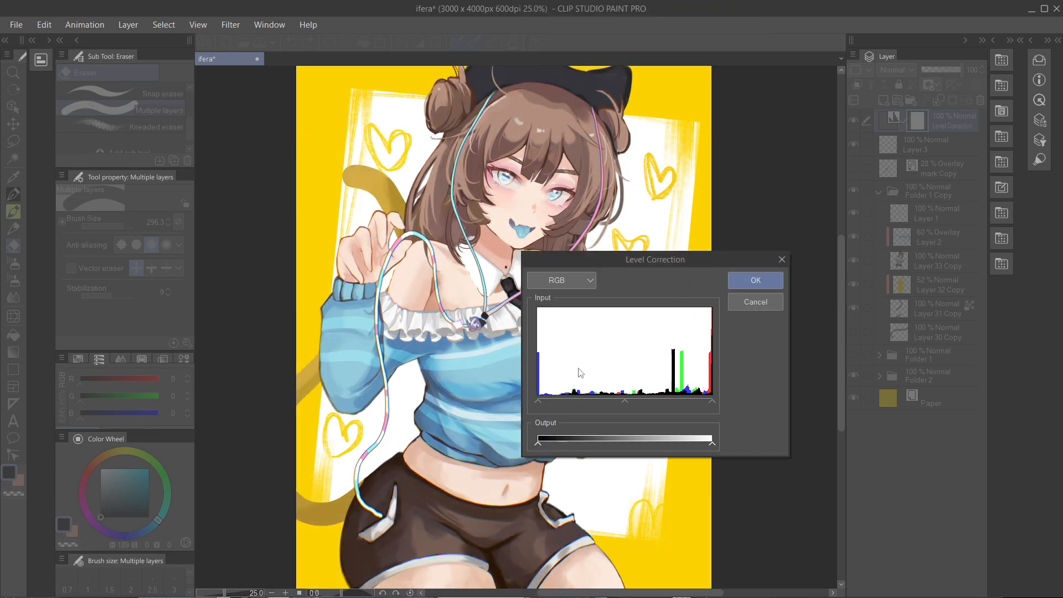
click(627, 400)
drag(651, 402, 578, 401)
drag(688, 262, 858, 194)
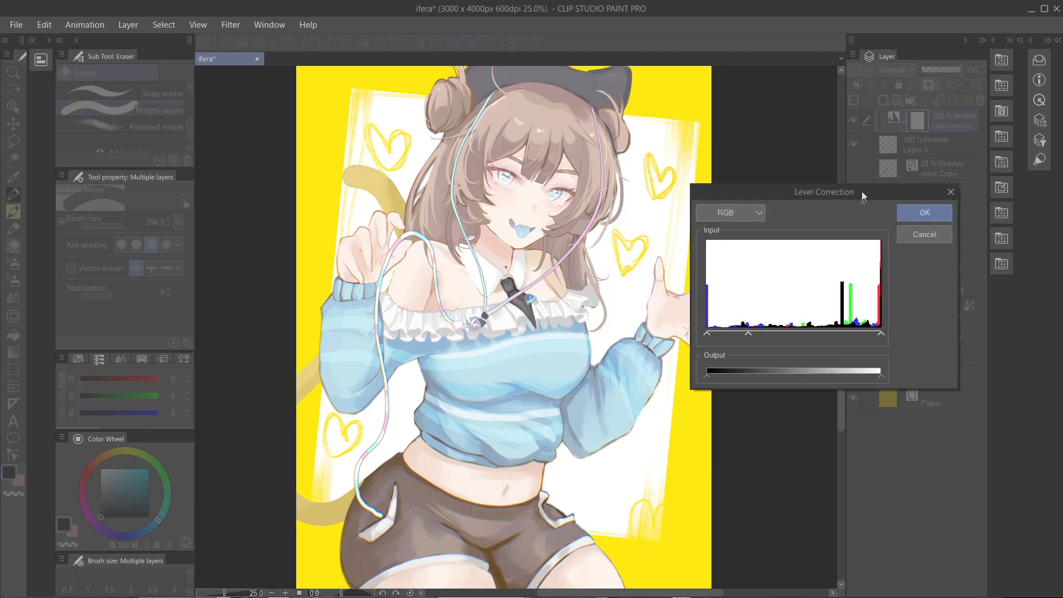
- Lower the midtone brightness, raise the black input level to deepen the shadows, and apply the level correction
drag(748, 335, 845, 337)
drag(706, 333, 710, 335)
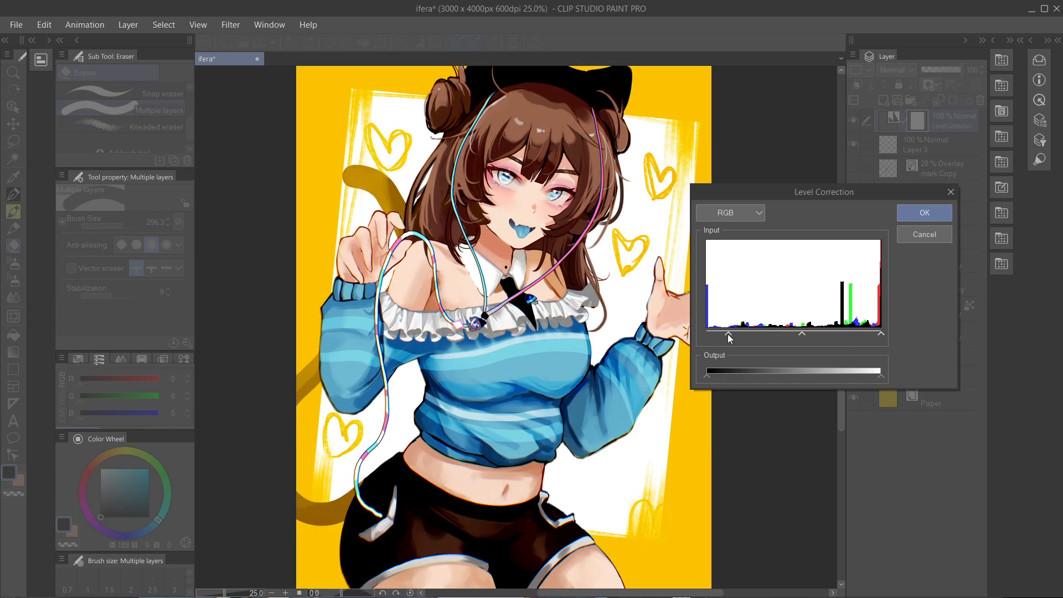
mouse_move(729, 334)
mouse_down()
mouse_move(778, 334)
mouse_move(749, 335)
mouse_up()
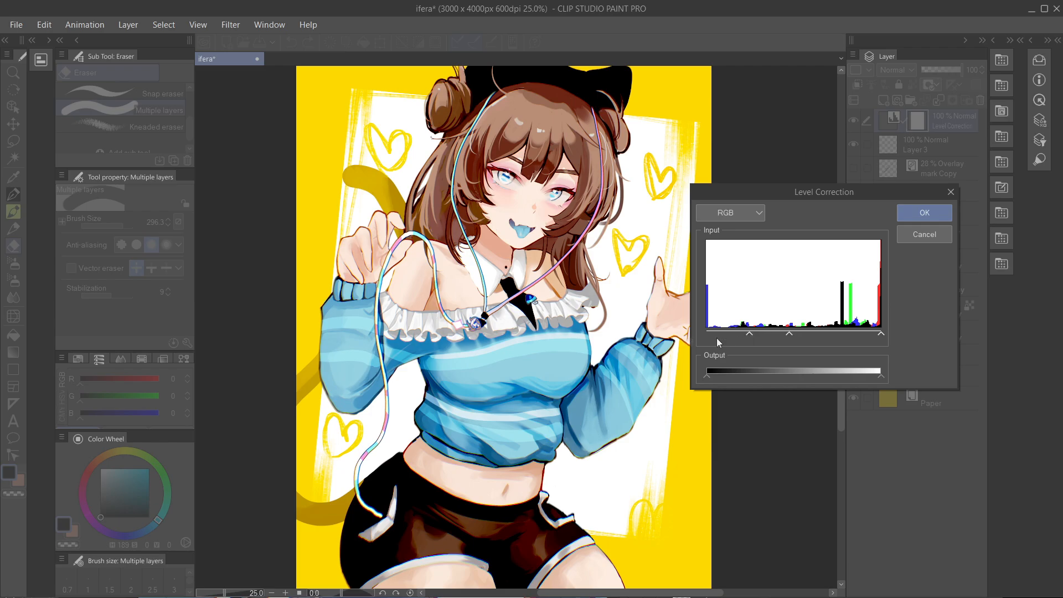
scroll(528, 367, down, 2)
click(922, 210)
- Lower the level correction layer's opacity and toggle its visibility to compare the image
click(937, 68)
click(853, 119)
click(853, 119)
click(854, 120)
click(854, 120)
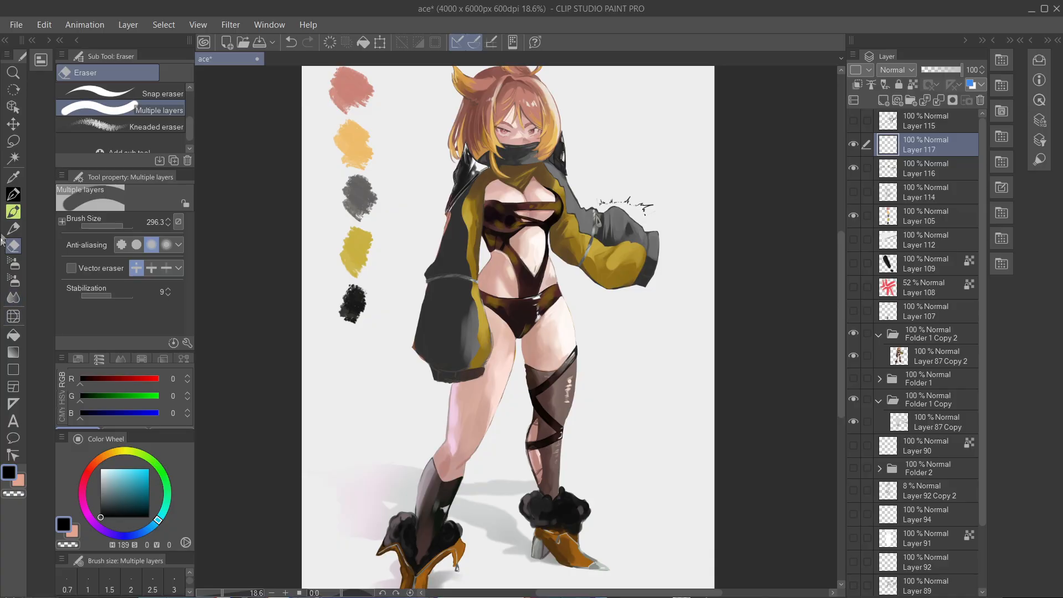
- Select the G-pen, sample the dark brown at the bikini bottom's edge in document ace and set the brush size to 21.0
click(14, 193)
click(122, 93)
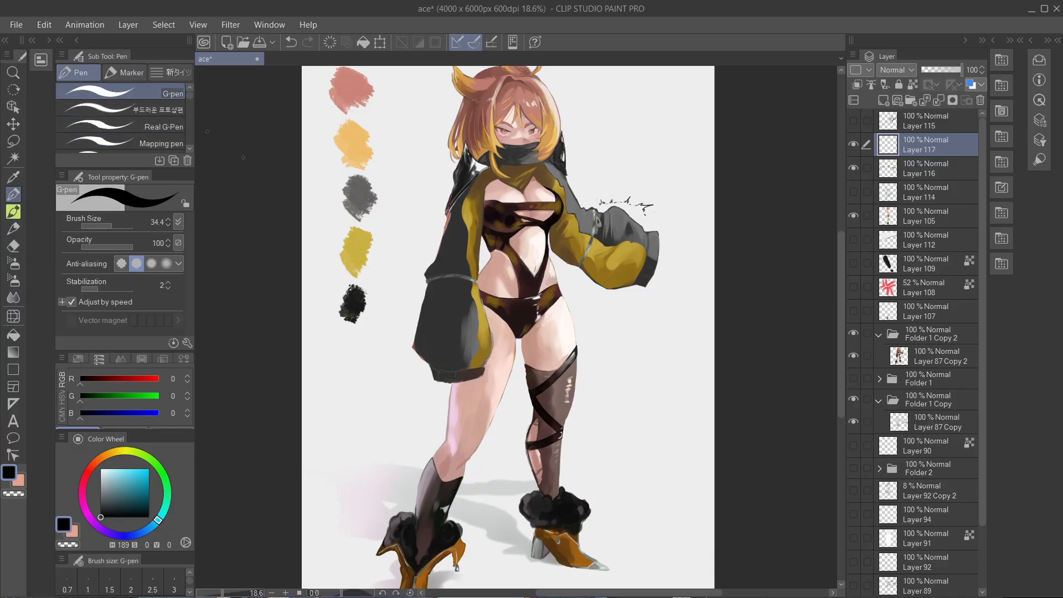
scroll(573, 309, up, 4)
scroll(573, 308, up, 2)
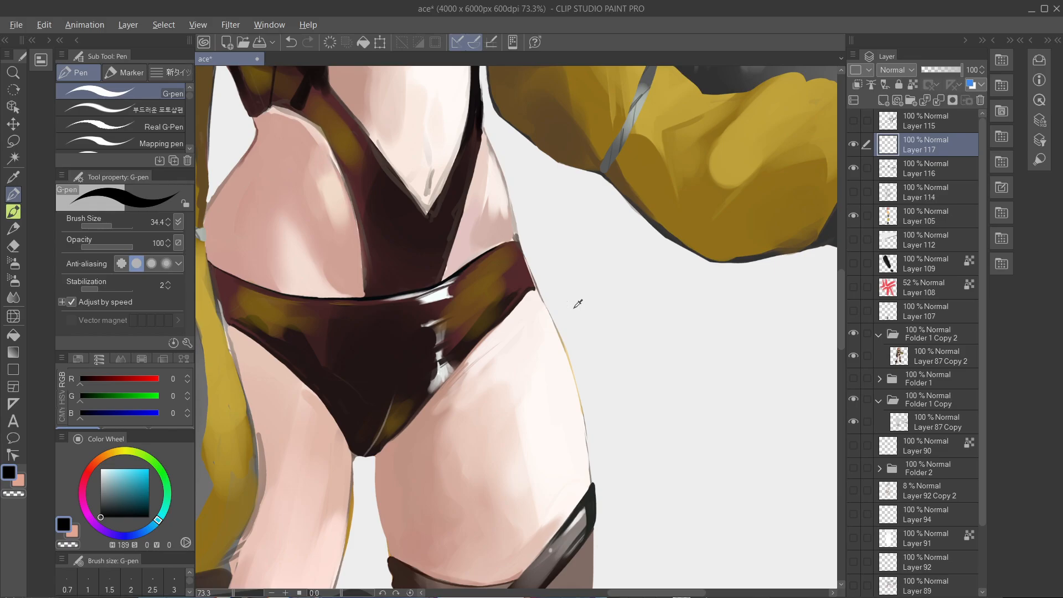
alt+click(526, 286)
drag(522, 302, 550, 301)
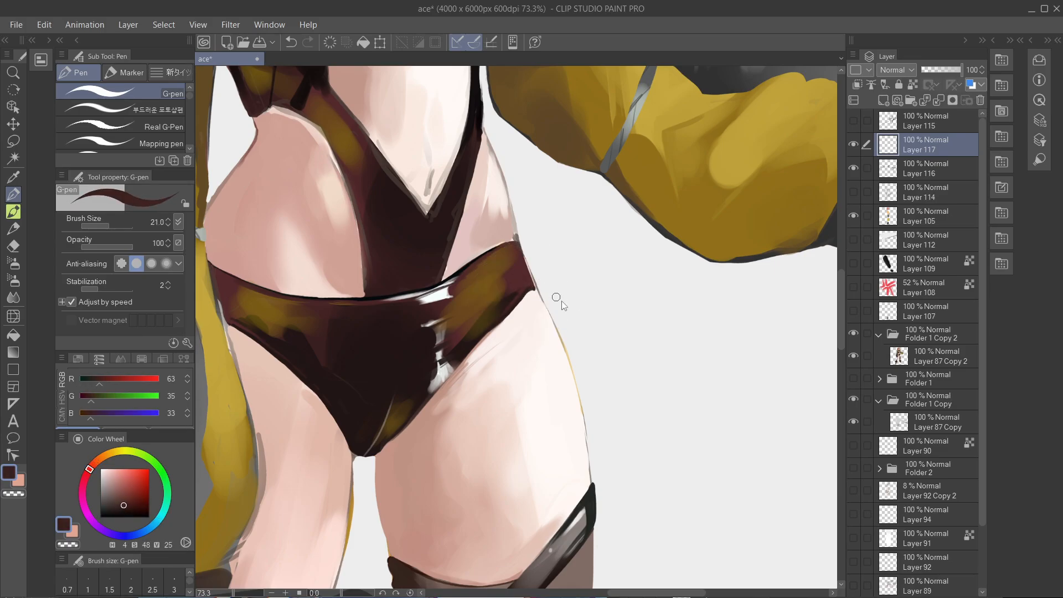
- Preview Adjust line width on Layer 117's outlines with the Narrow process and a scale of 7.28
click(230, 24)
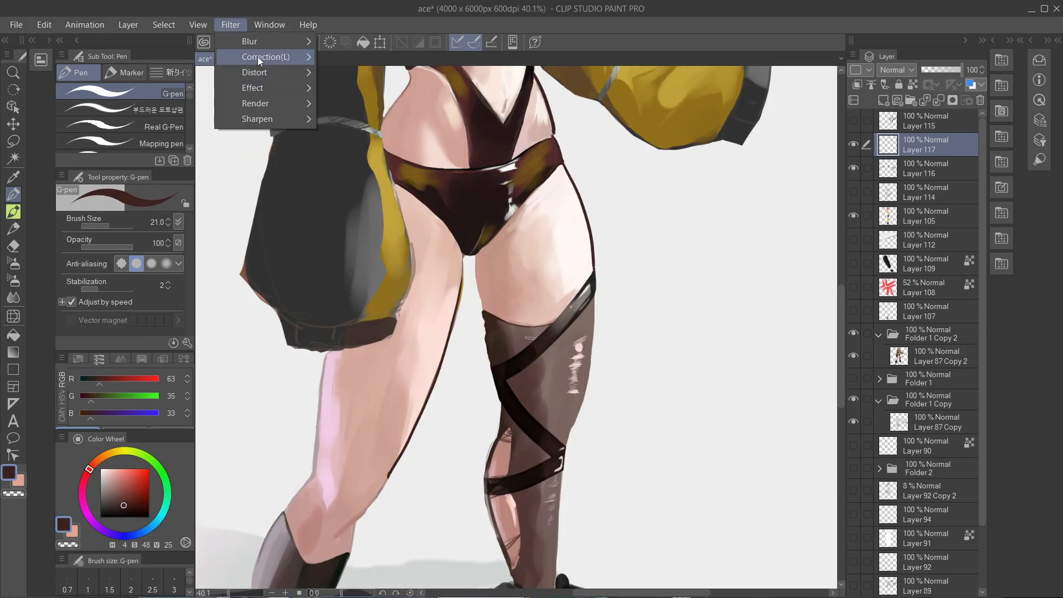
mouse_move(257, 57)
click(354, 57)
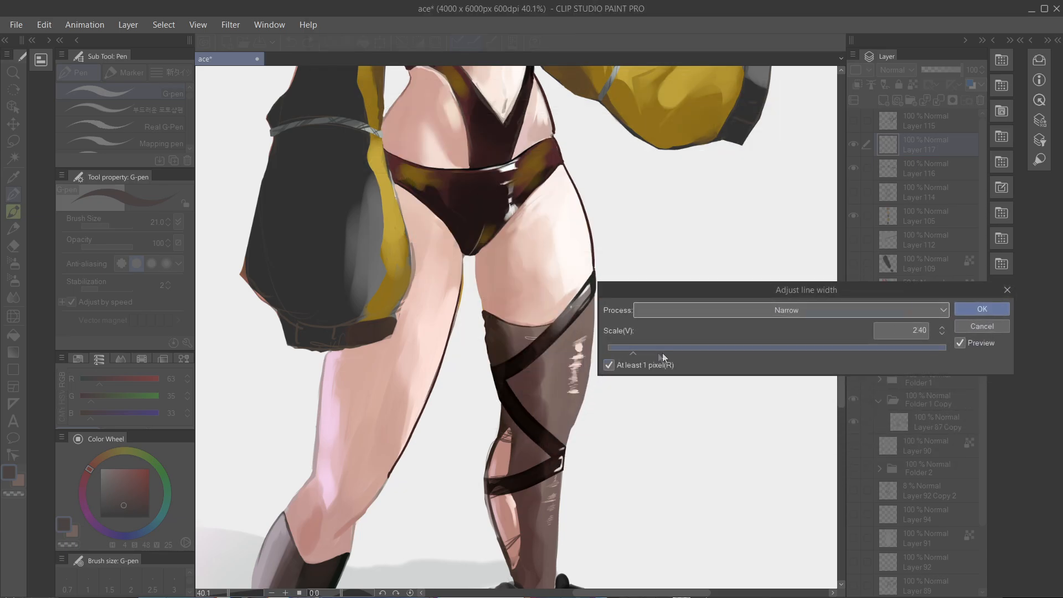
mouse_move(676, 351)
mouse_down()
mouse_move(769, 349)
mouse_move(675, 350)
mouse_up()
scroll(444, 361, up, 2)
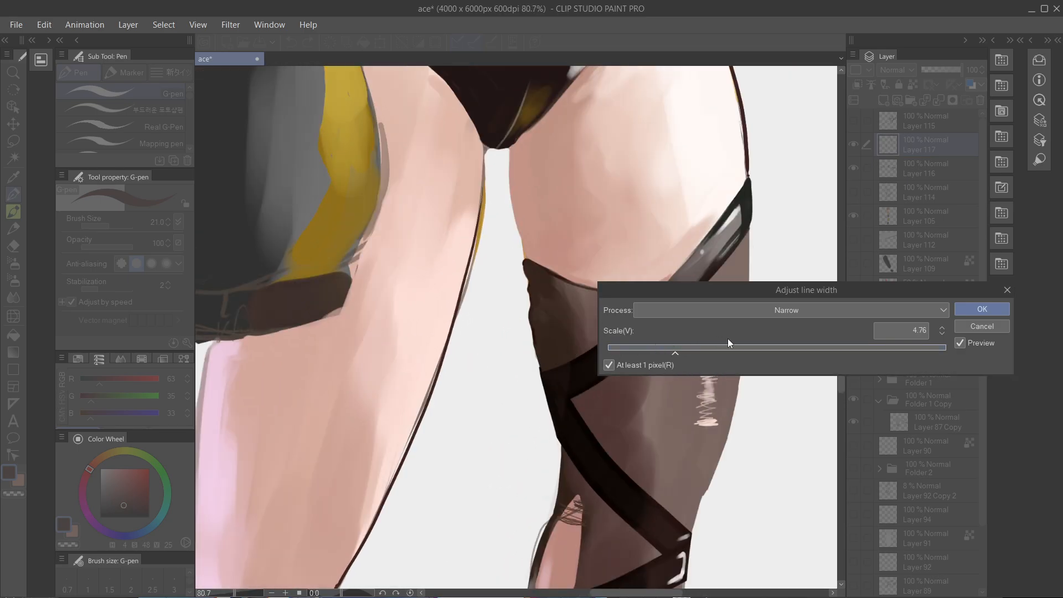
click(710, 349)
drag(698, 347, 718, 350)
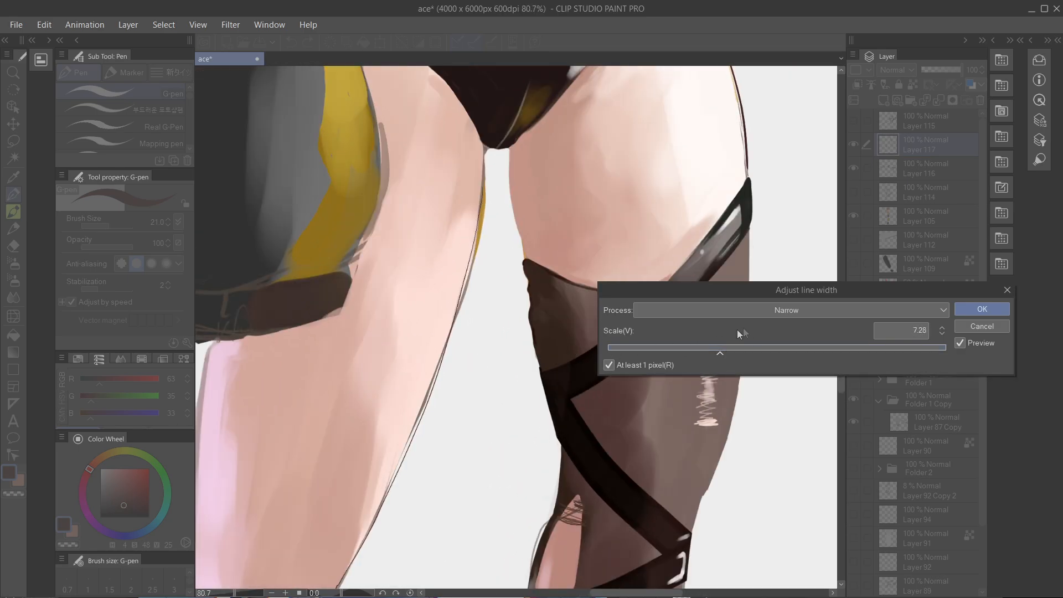
- Try another line width process at a larger scale and cancel the adjustment
click(737, 309)
click(714, 325)
drag(723, 348, 804, 349)
scroll(451, 401, down, 2)
click(979, 325)
- Delete Layer 117 and close the document ace
click(979, 100)
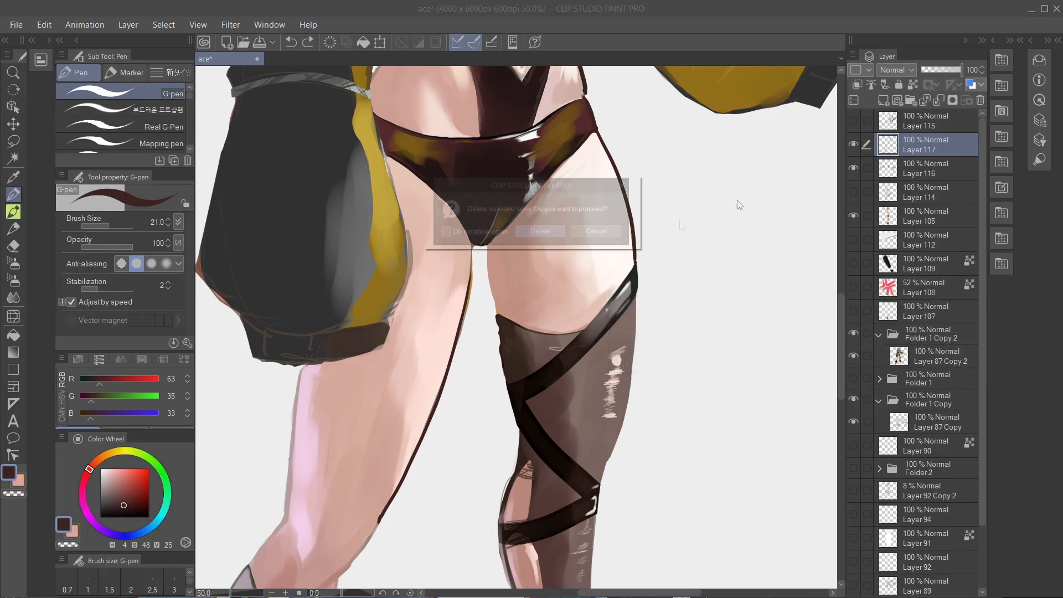
click(547, 232)
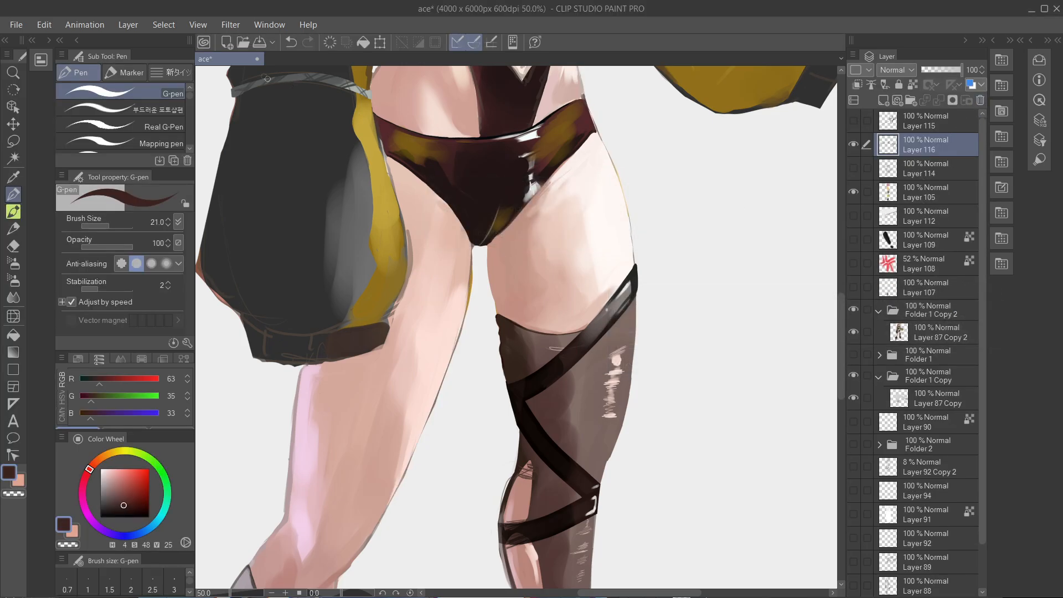
click(255, 60)
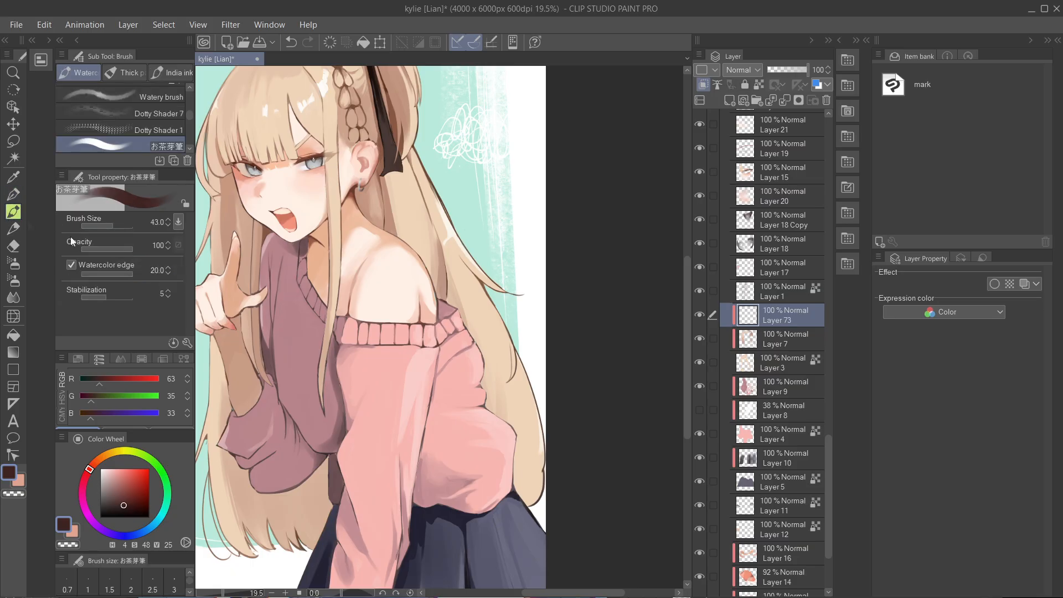
- Paint trial strokes in sampled colours over the hair beside the pink sleeve on the clipped Layer 73
scroll(451, 349, up, 3)
scroll(452, 349, up, 1)
alt+click(495, 337)
drag(496, 337, 518, 349)
mouse_move(502, 312)
mouse_down()
mouse_move(502, 348)
mouse_move(523, 375)
mouse_up()
key(ctrl+z)
alt+click(545, 358)
alt+click(504, 191)
mouse_move(510, 277)
mouse_down()
mouse_move(489, 284)
mouse_move(519, 330)
mouse_up()
- Add a clipped layer above Layer 73 and paint pale mint and light skin-toned strokes on the hair beside the sleeve
alt+click(561, 256)
click(730, 100)
click(703, 85)
mouse_move(487, 270)
mouse_down()
mouse_move(505, 326)
mouse_move(494, 335)
mouse_move(507, 335)
mouse_move(491, 290)
mouse_move(500, 298)
mouse_move(494, 334)
mouse_up()
alt+click(498, 438)
alt+click(497, 205)
drag(502, 286, 508, 335)
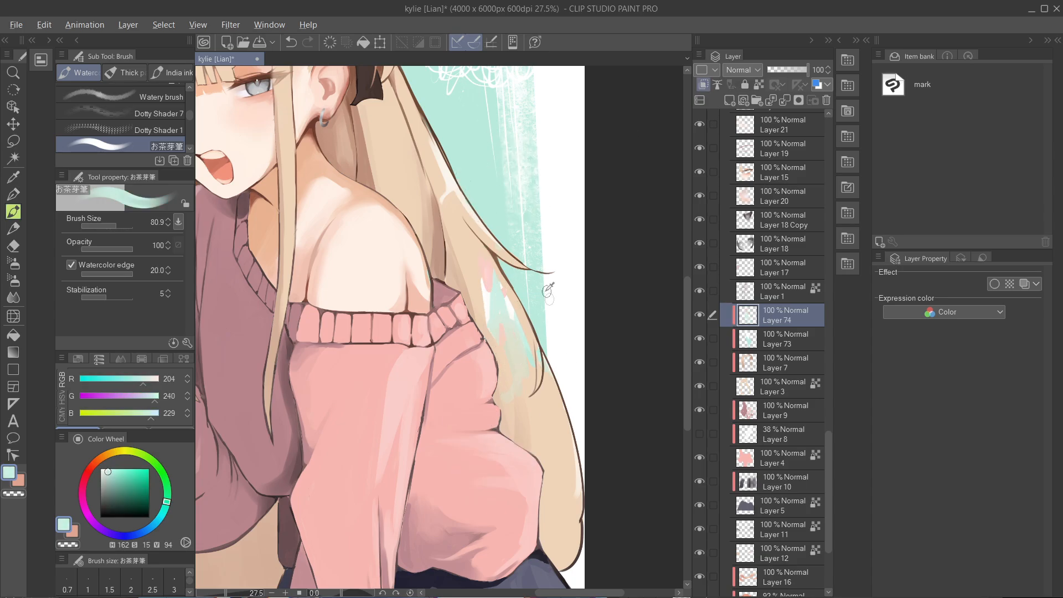
alt+click(398, 248)
drag(486, 264, 489, 293)
- Select Layer 73 together with Layer 74 and delete both layers
scroll(730, 325, down, 1)
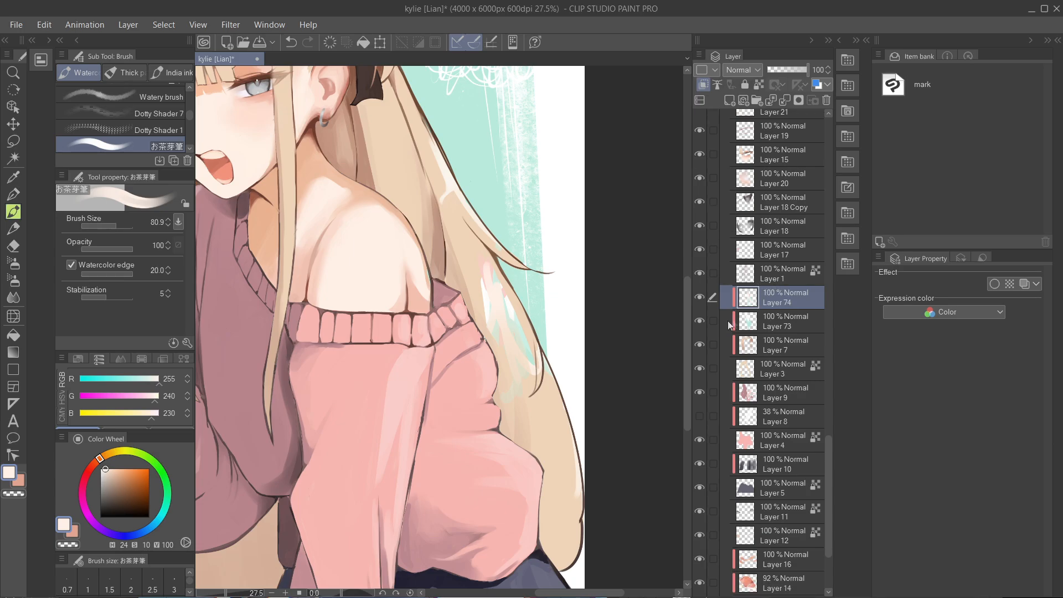
ctrl+click(769, 329)
click(826, 100)
click(541, 233)
scroll(763, 306, up, 1)
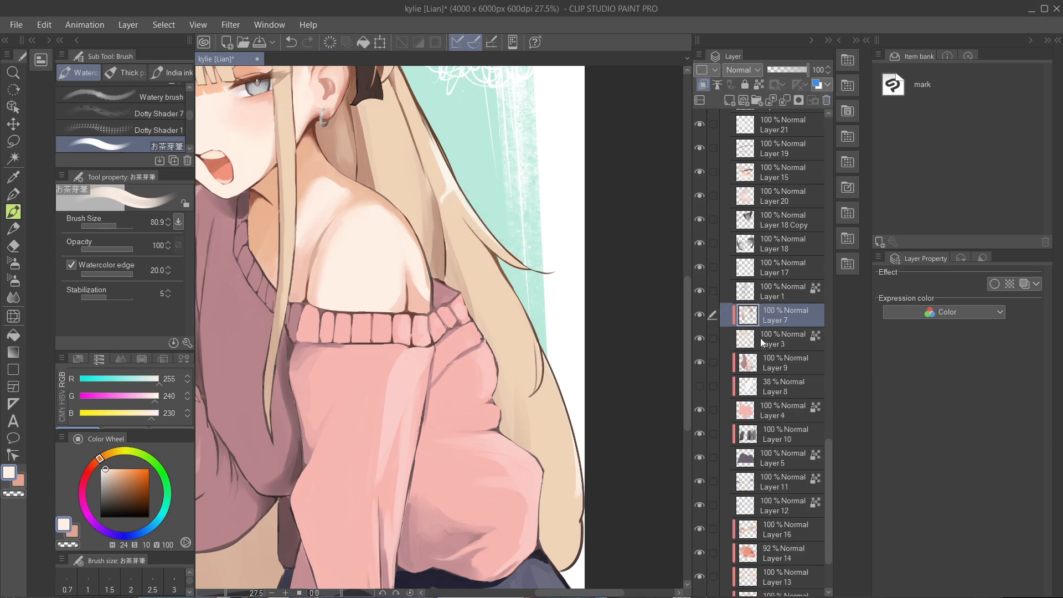
- Create a selection of the hair from the contents of Layer 3
scroll(546, 322, down, 2)
drag(623, 334, 666, 348)
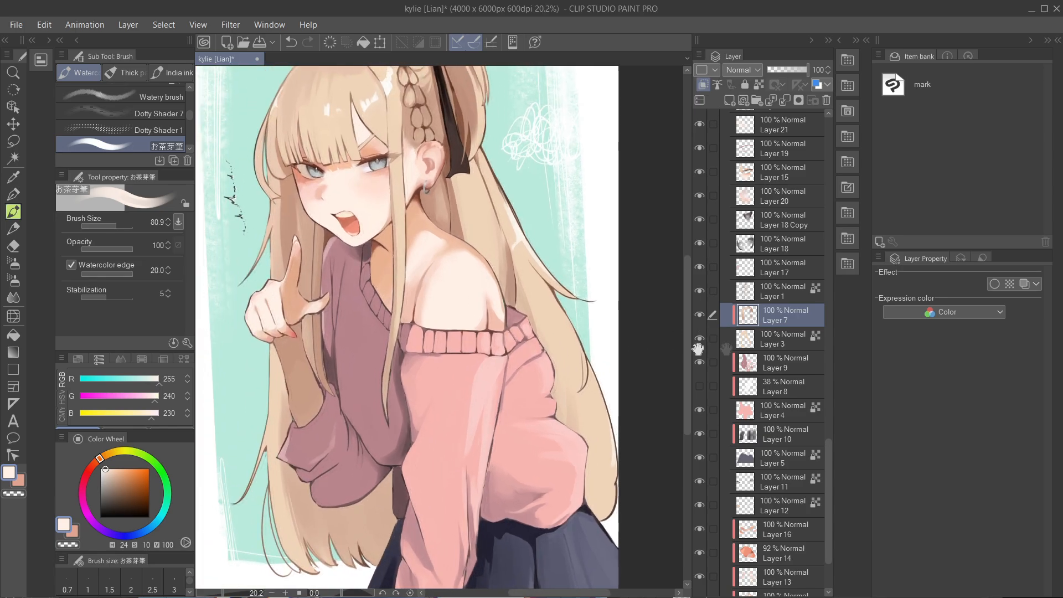
ctrl+click(747, 343)
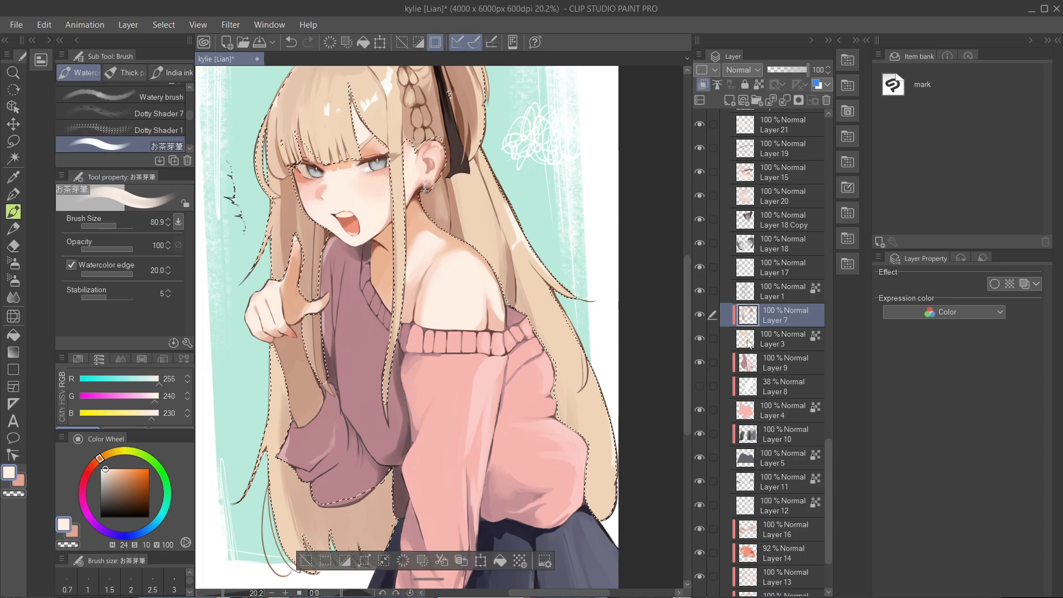
scroll(456, 292, down, 2)
drag(456, 292, 504, 306)
- Add a new layer at the top of Folder 1 and paint broad sampled brown strokes over the hair inside the selection
scroll(836, 498, up, 15)
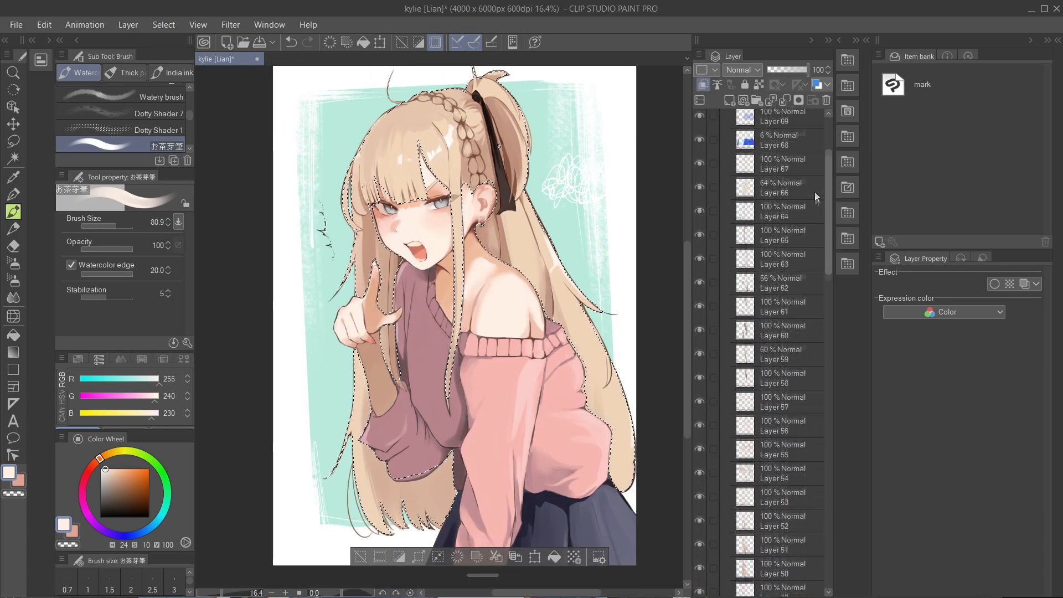
click(729, 100)
scroll(288, 154, up, 3)
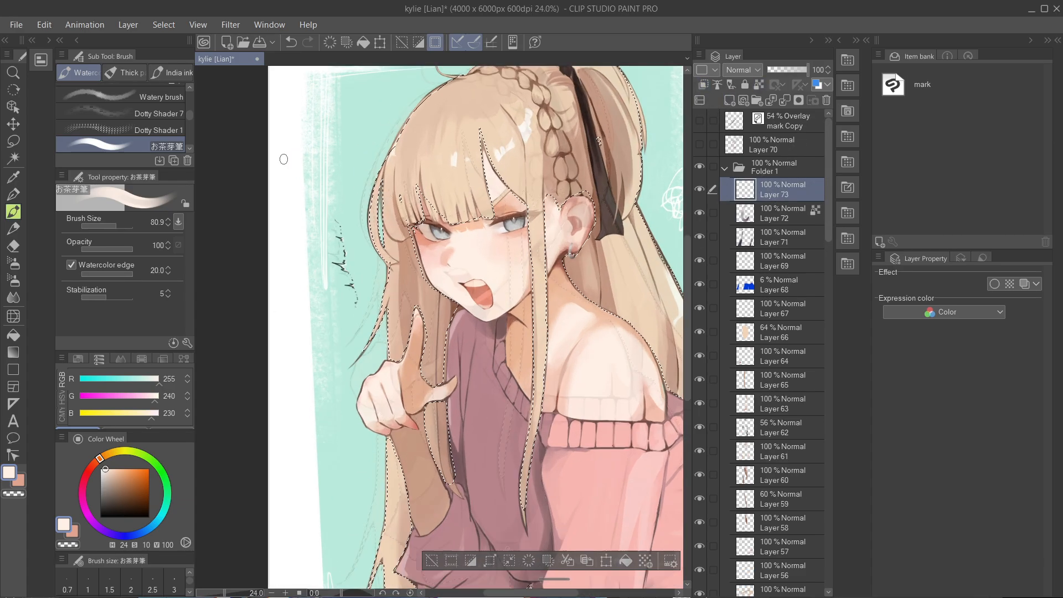
alt+click(438, 360)
drag(438, 361, 466, 366)
mouse_move(434, 312)
mouse_down()
mouse_move(419, 383)
mouse_move(435, 136)
mouse_move(523, 190)
mouse_up()
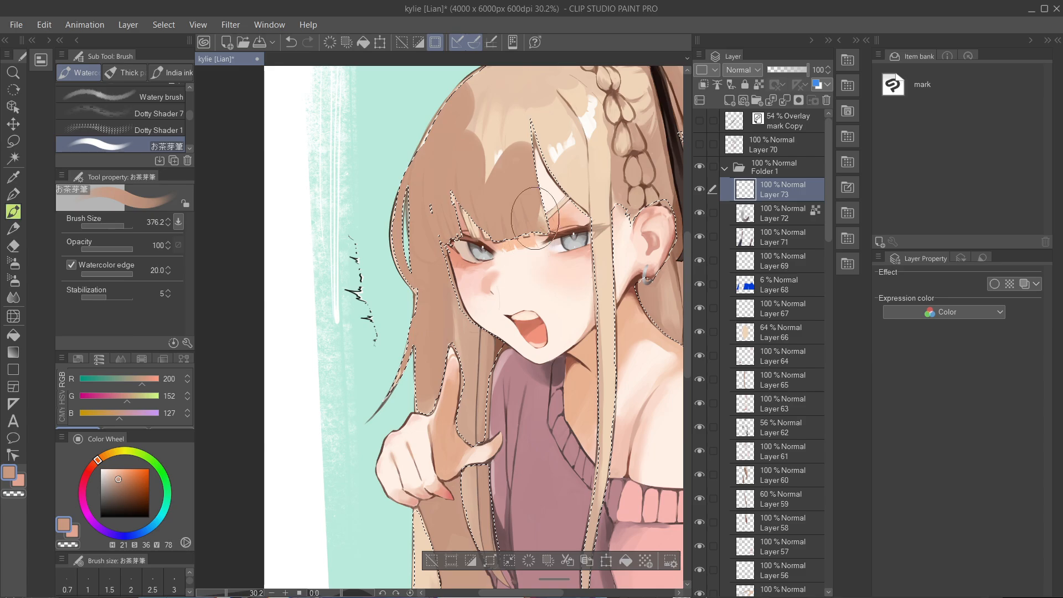
drag(470, 332, 436, 363)
drag(450, 179, 549, 172)
mouse_move(495, 148)
mouse_down()
mouse_move(587, 131)
mouse_move(597, 407)
mouse_up()
scroll(583, 249, down, 3)
drag(581, 443, 523, 413)
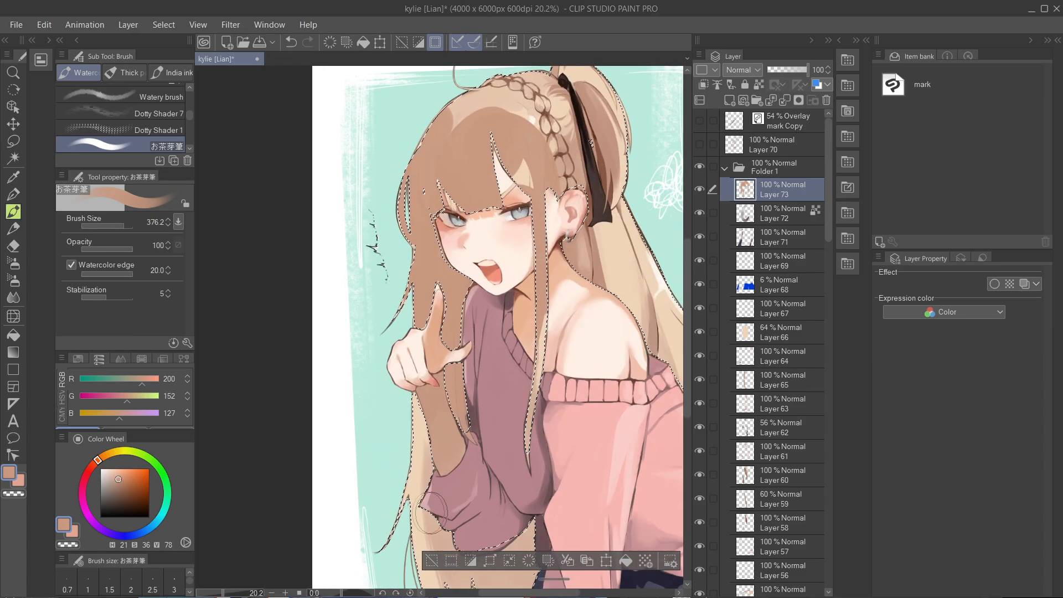
- Clear the hair selection and delete Layer 73 with the trial brown strokes
click(431, 561)
scroll(494, 256, down, 3)
drag(791, 69, 849, 85)
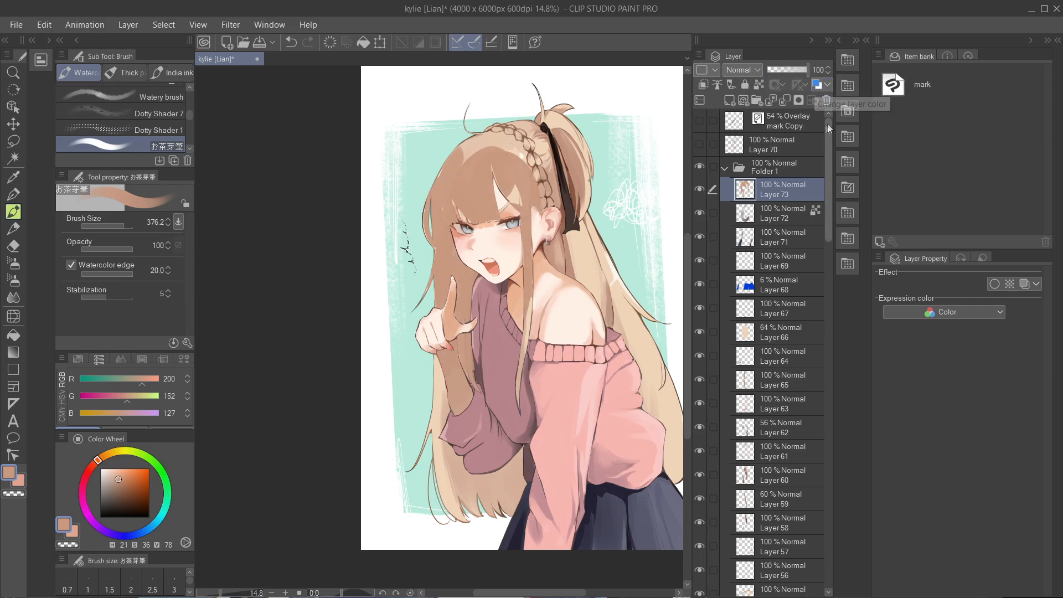
click(827, 102)
click(537, 233)
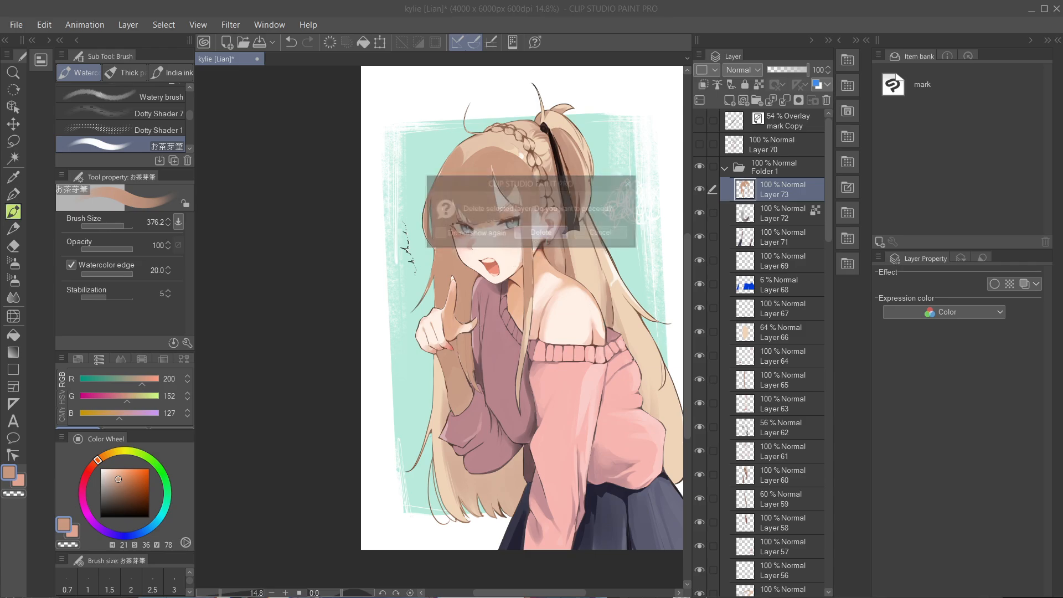
scroll(488, 183, up, 2)
drag(606, 165, 587, 157)
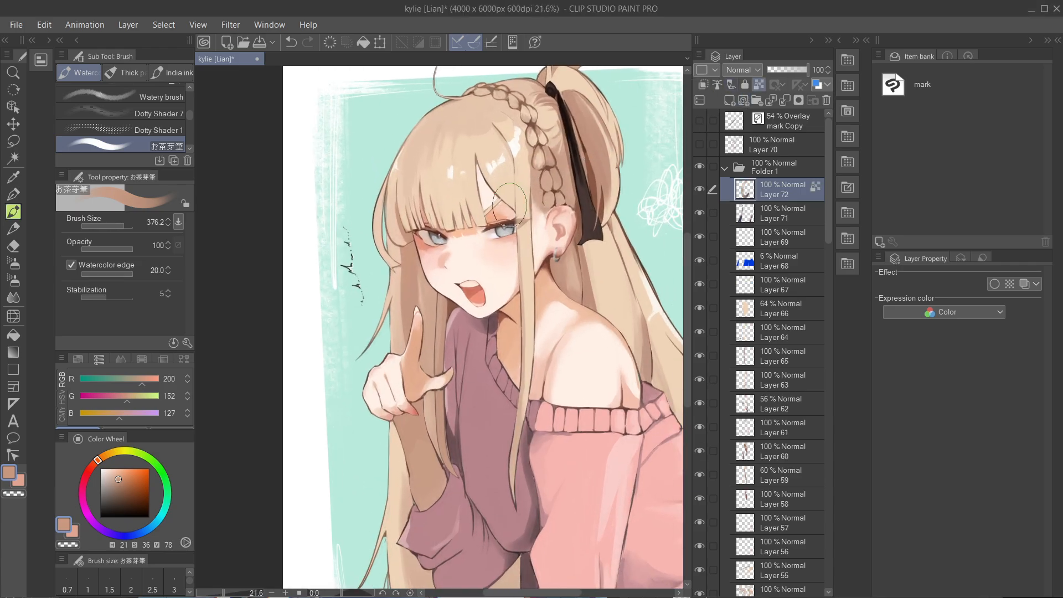
scroll(438, 249, down, 1)
mouse_move(563, 238)
mouse_down()
mouse_move(539, 223)
mouse_move(545, 273)
mouse_move(581, 245)
mouse_up()
scroll(551, 258, down, 1)
scroll(581, 246, down, 1)
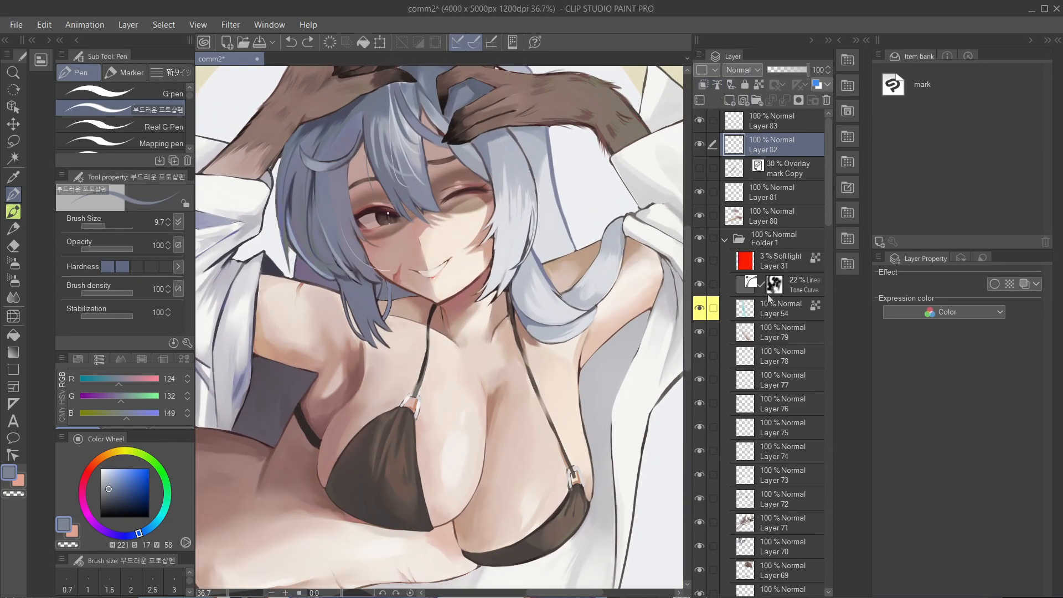
- Mark Layer 82 with the Blue palette color and undo the marking
click(706, 69)
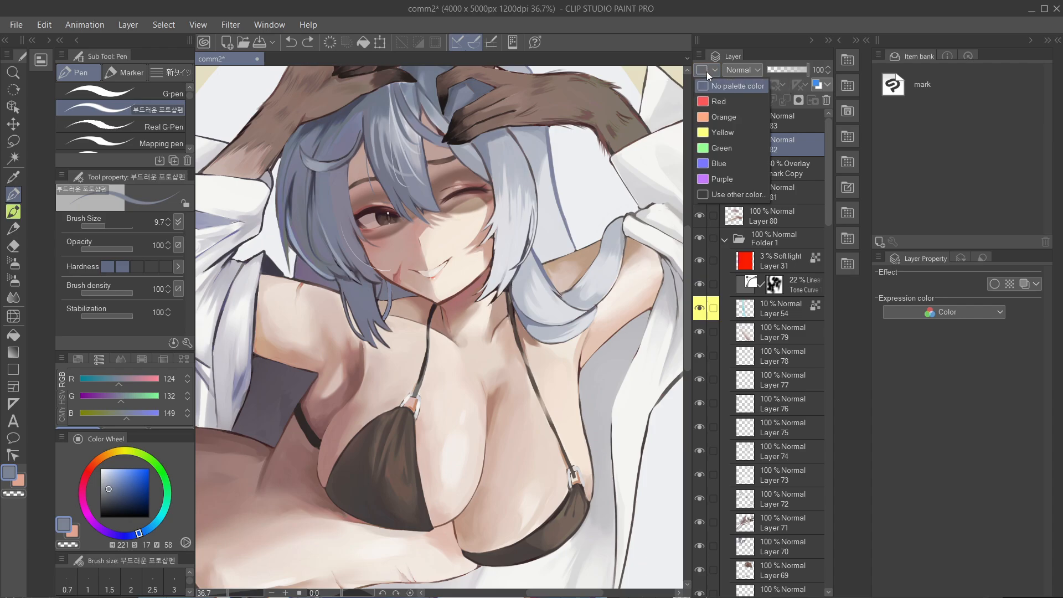
click(727, 165)
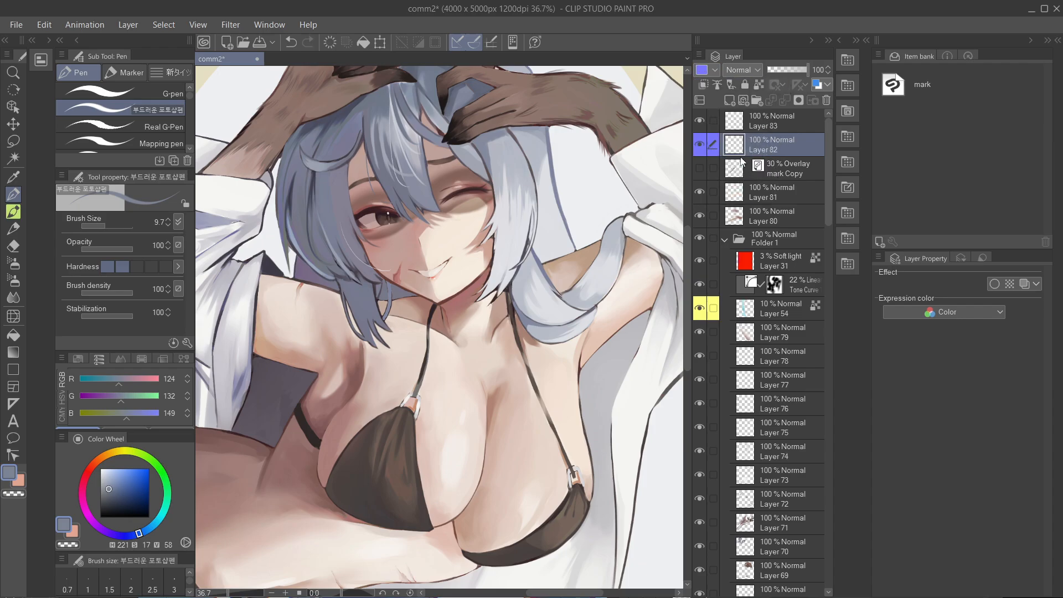
key(ctrl+z)
- Look through the whole layer stack for the layers marked with a palette color
scroll(753, 289, down, 5)
scroll(736, 232, up, 2)
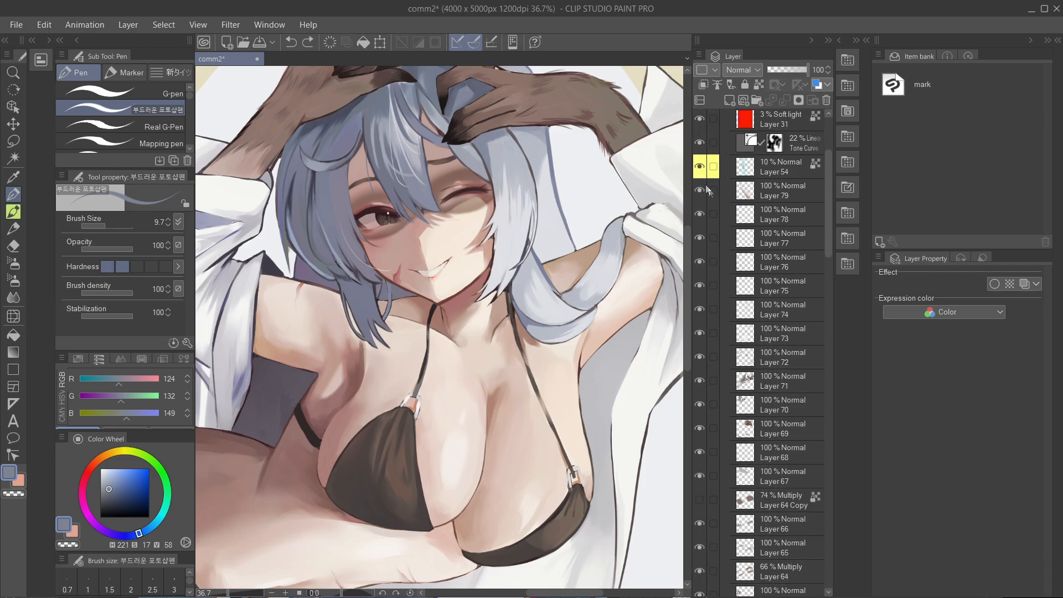
scroll(754, 271, down, 10)
scroll(754, 271, down, 10)
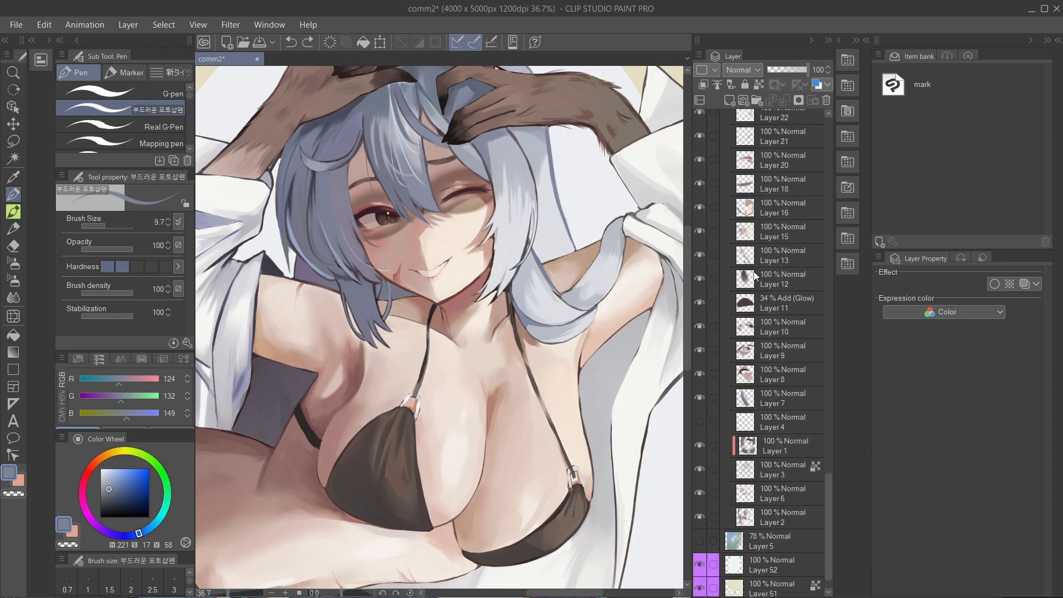
scroll(754, 275, down, 1)
drag(825, 509, 829, 131)
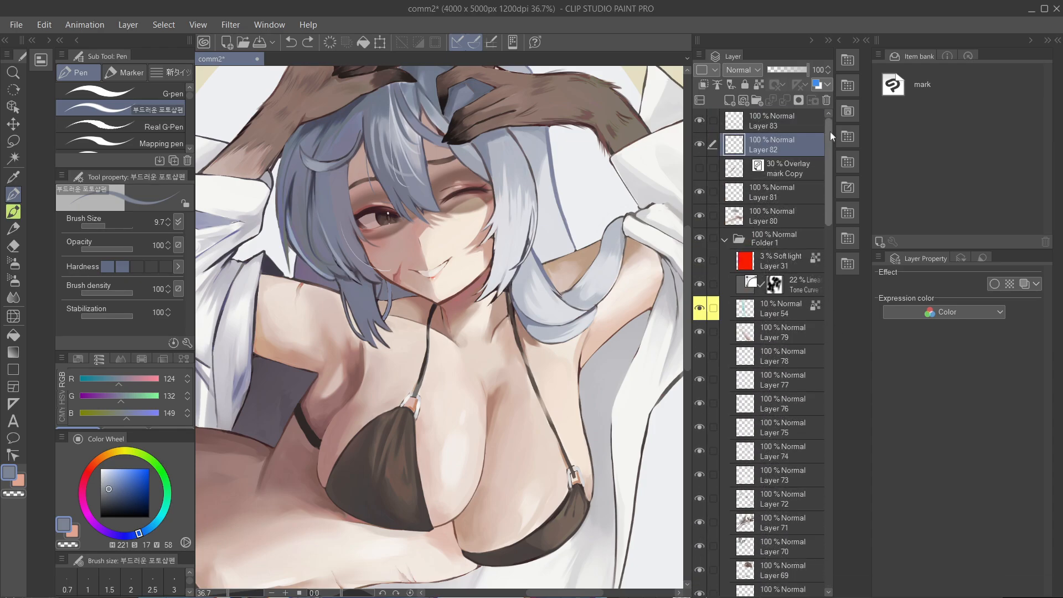
- Toggle the yellow-marked Layer 54 on and off repeatedly to compare its effect on the painting
scroll(541, 313, down, 1)
drag(541, 313, 678, 319)
drag(433, 194, 646, 332)
click(699, 309)
click(699, 309)
click(700, 309)
click(699, 308)
click(699, 309)
click(700, 309)
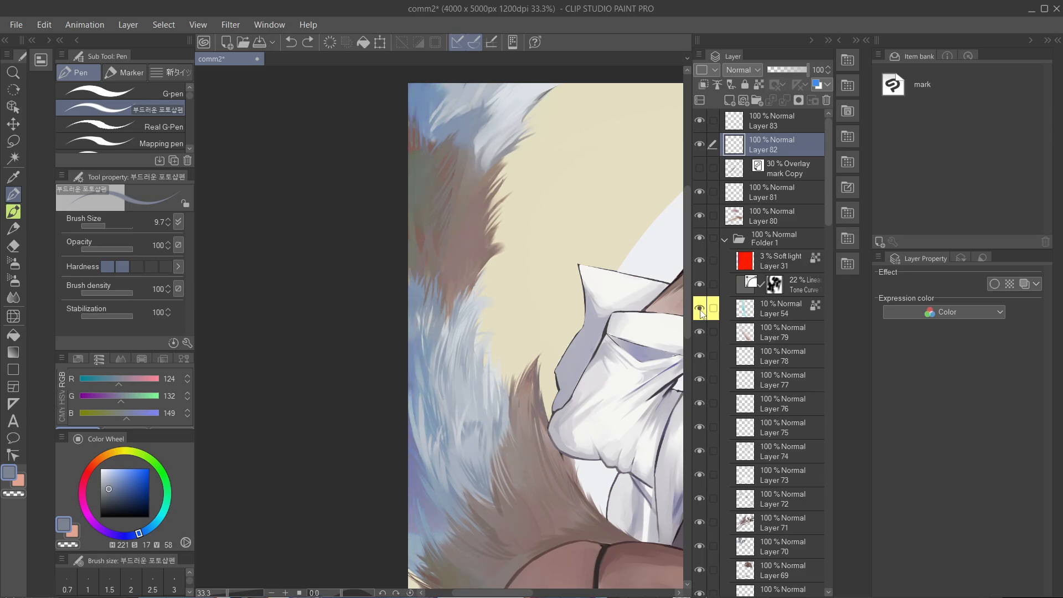
click(700, 308)
click(700, 309)
click(699, 309)
- Show the mark Copy overlay layer above Layer 81 and check it on the upper part of the figure
drag(639, 303, 253, 314)
scroll(363, 272, up, 2)
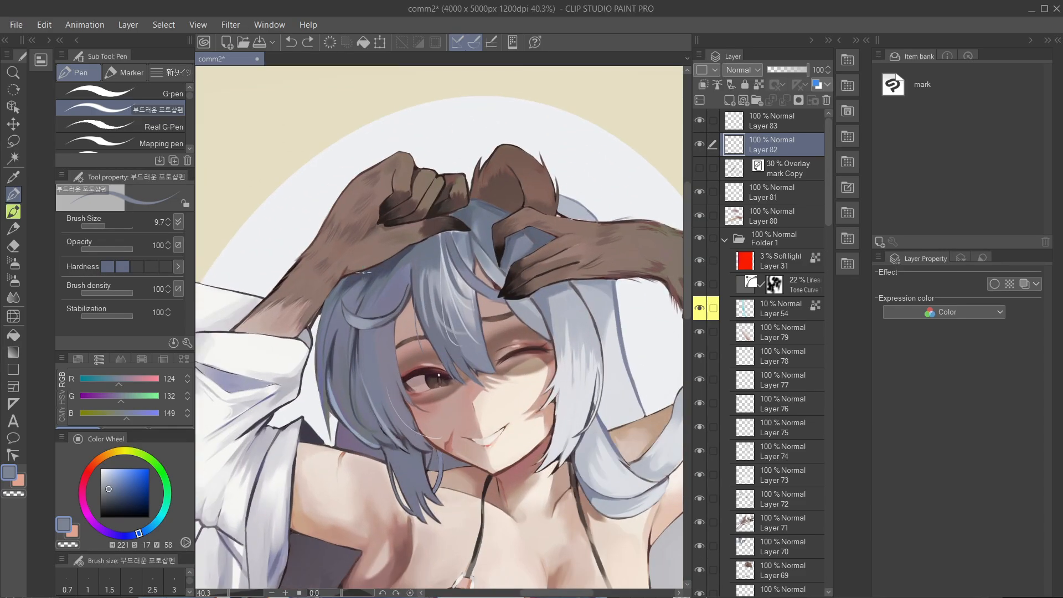
click(700, 284)
click(699, 168)
scroll(576, 183, down, 2)
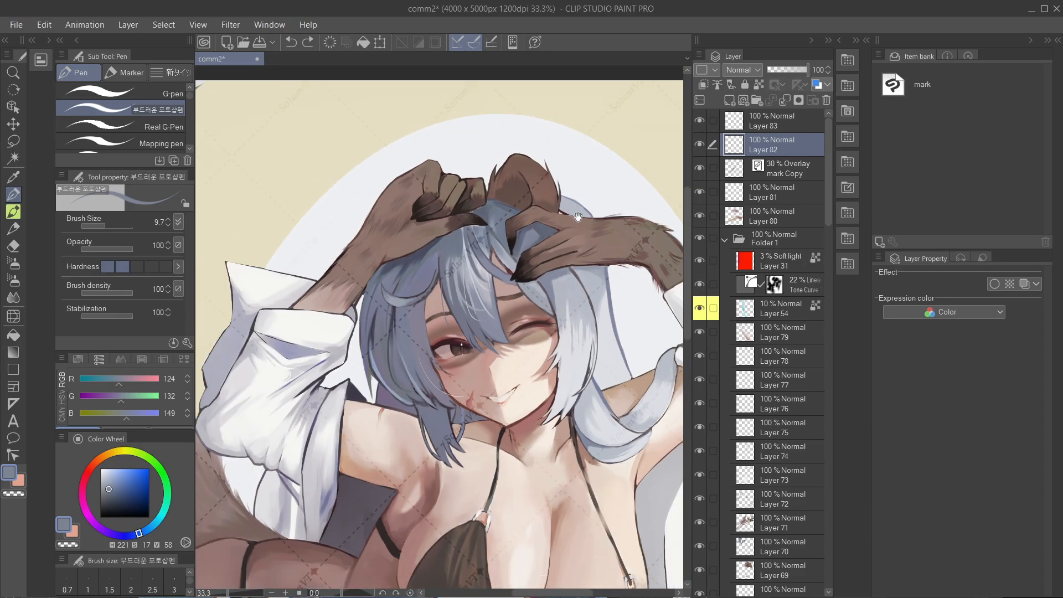
drag(579, 213, 573, 176)
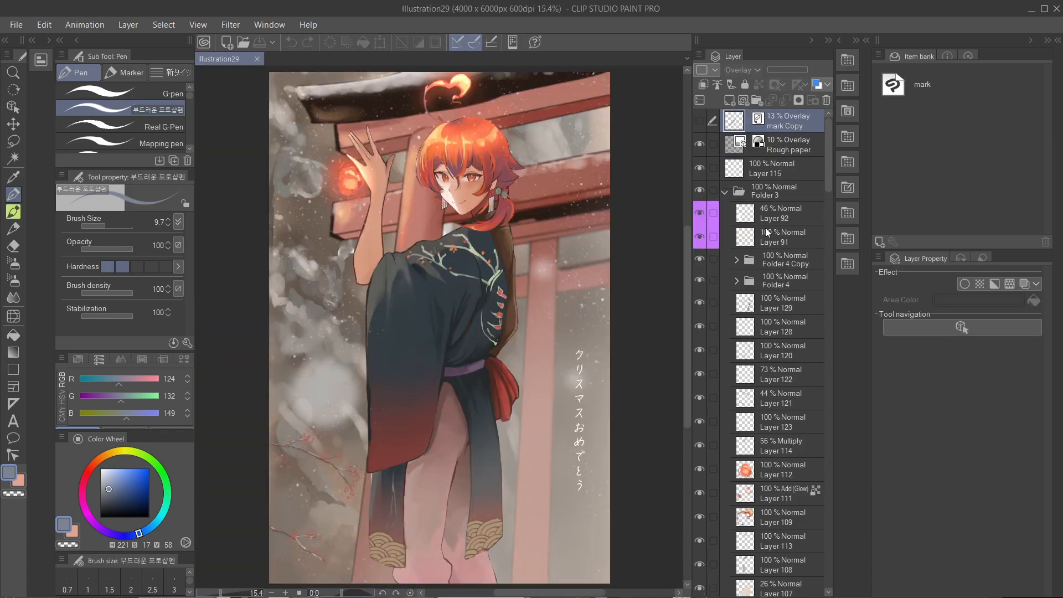
- In Illustration29, toggle the purple-marked Layer 92 and Layer 91 to compare their effect, and look through the layers below
scroll(487, 183, up, 1)
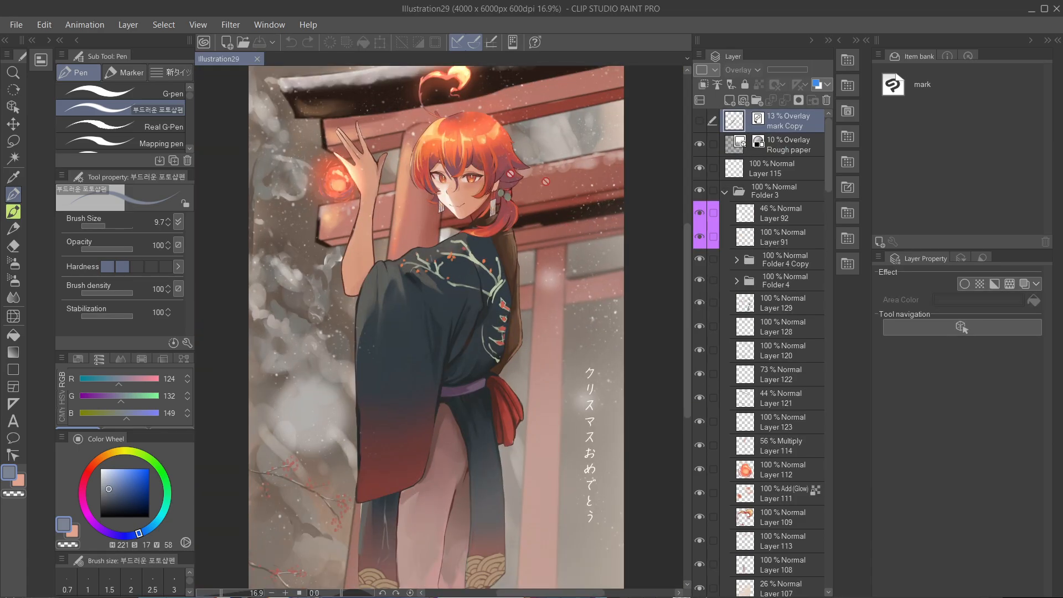
click(697, 213)
click(697, 212)
click(698, 213)
click(697, 232)
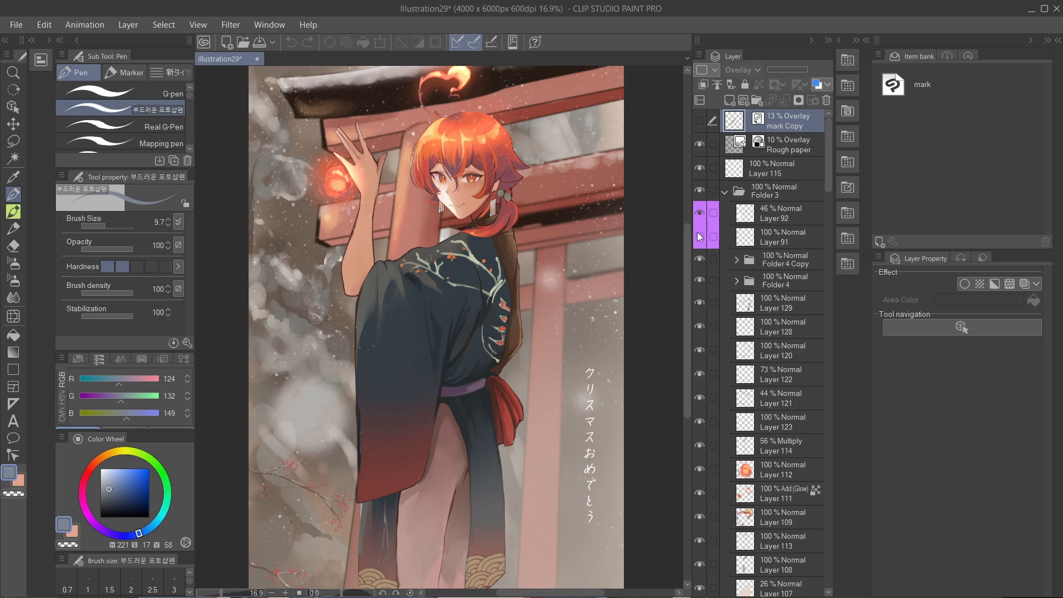
click(699, 213)
click(699, 212)
scroll(700, 204, down, 3)
scroll(716, 222, down, 15)
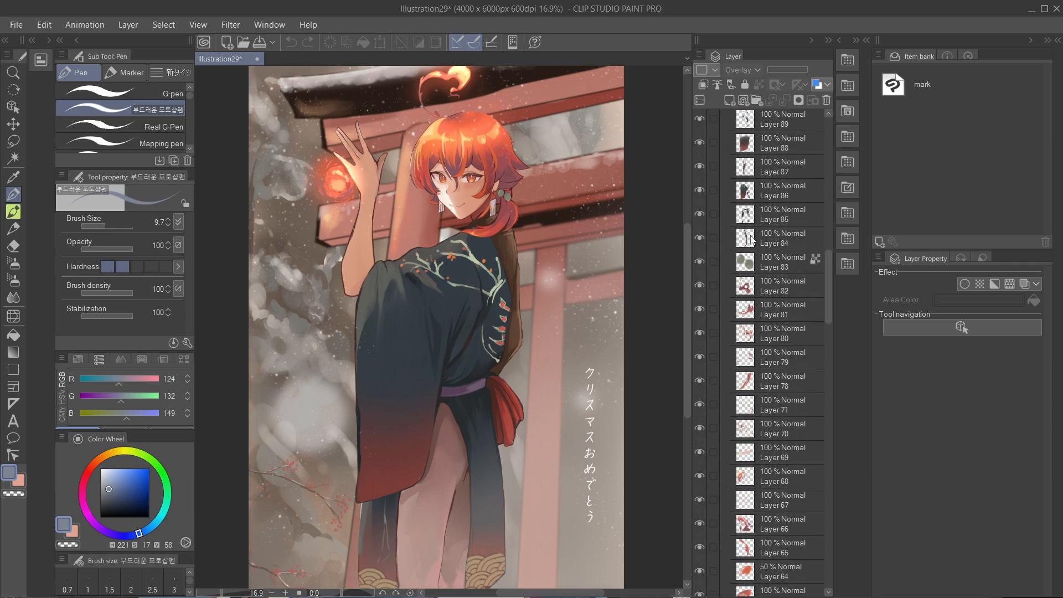